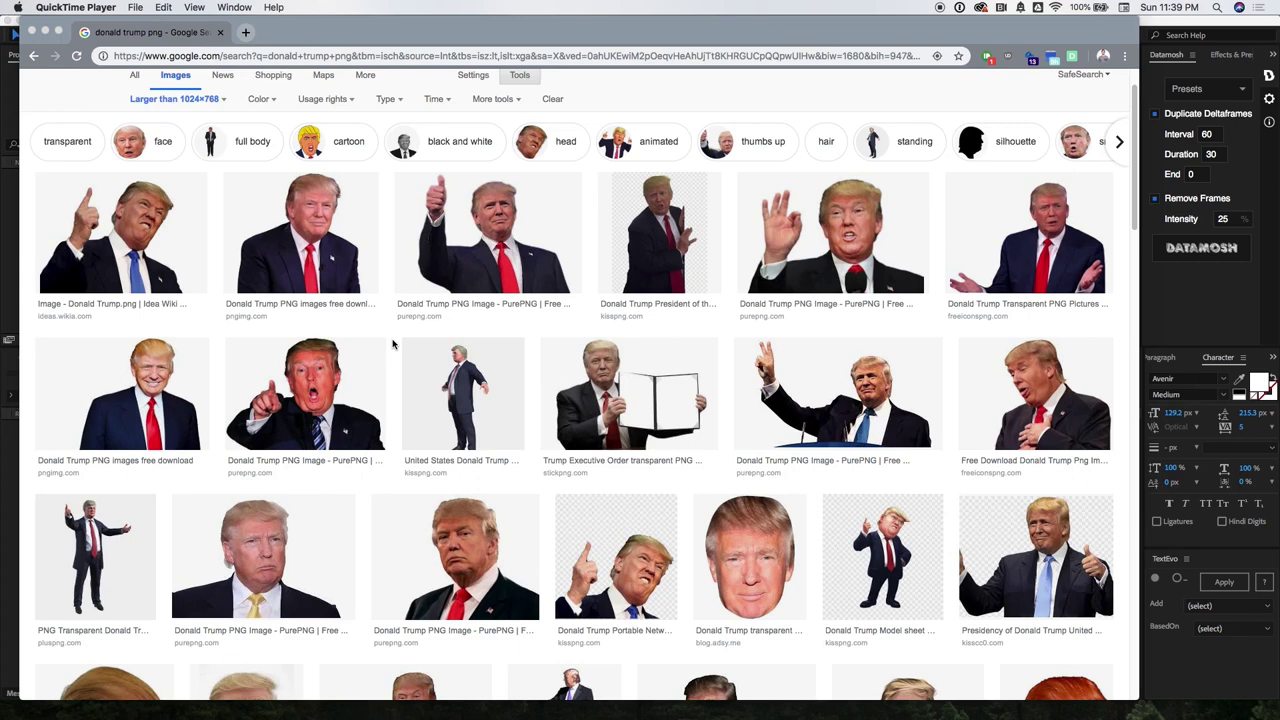
Step: Find the 1784 × 1536 smiling red-tie portrait in Google Images and copy the image
scroll(393, 344, down, 1)
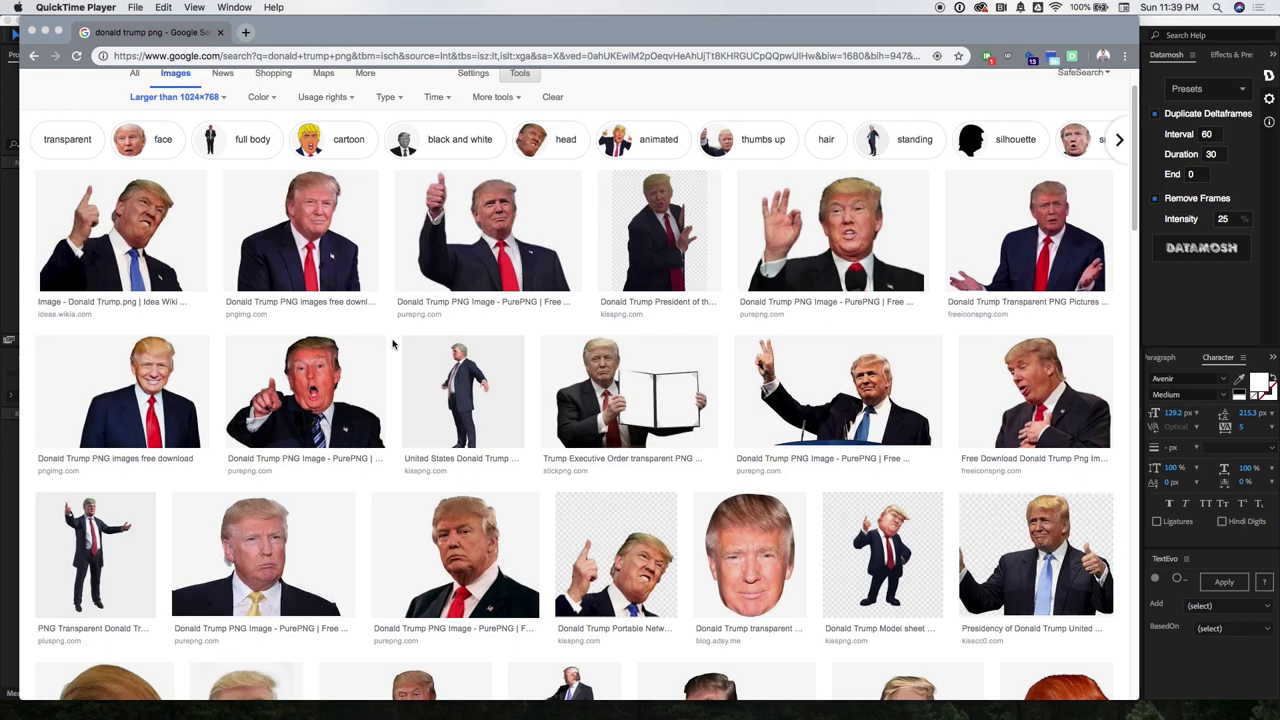
click(287, 222)
click(292, 235)
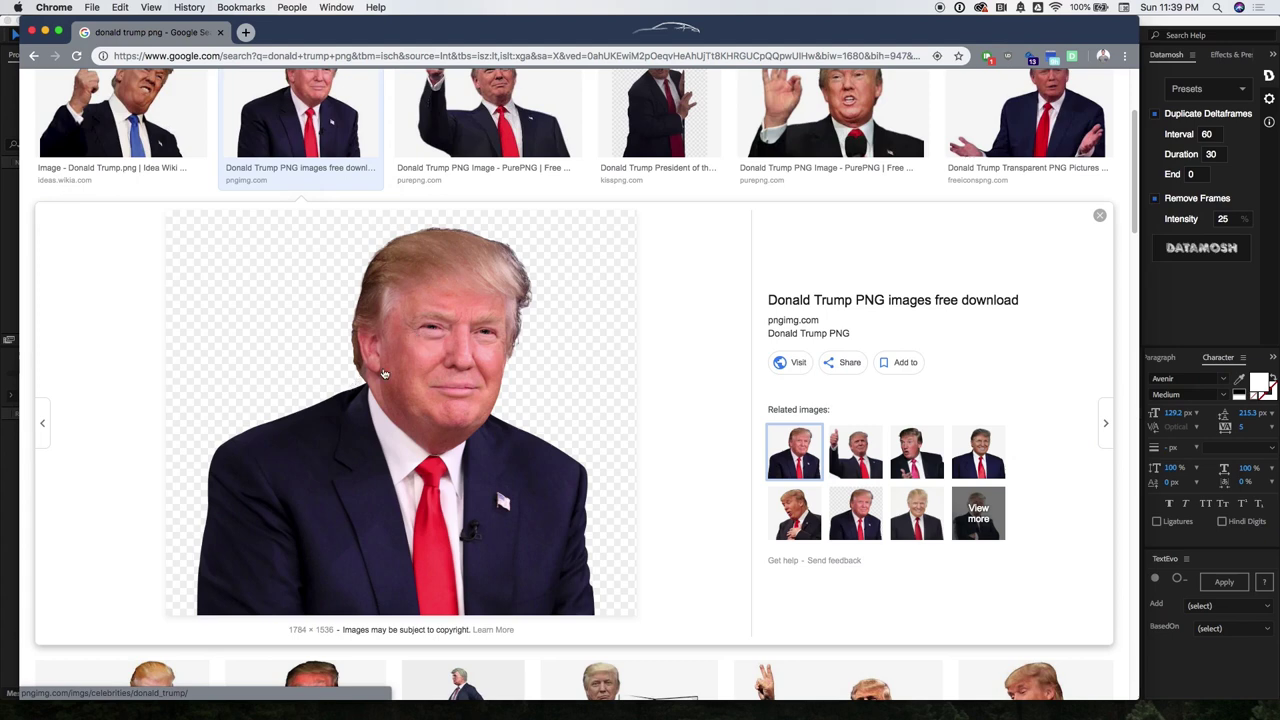
right_click(383, 374)
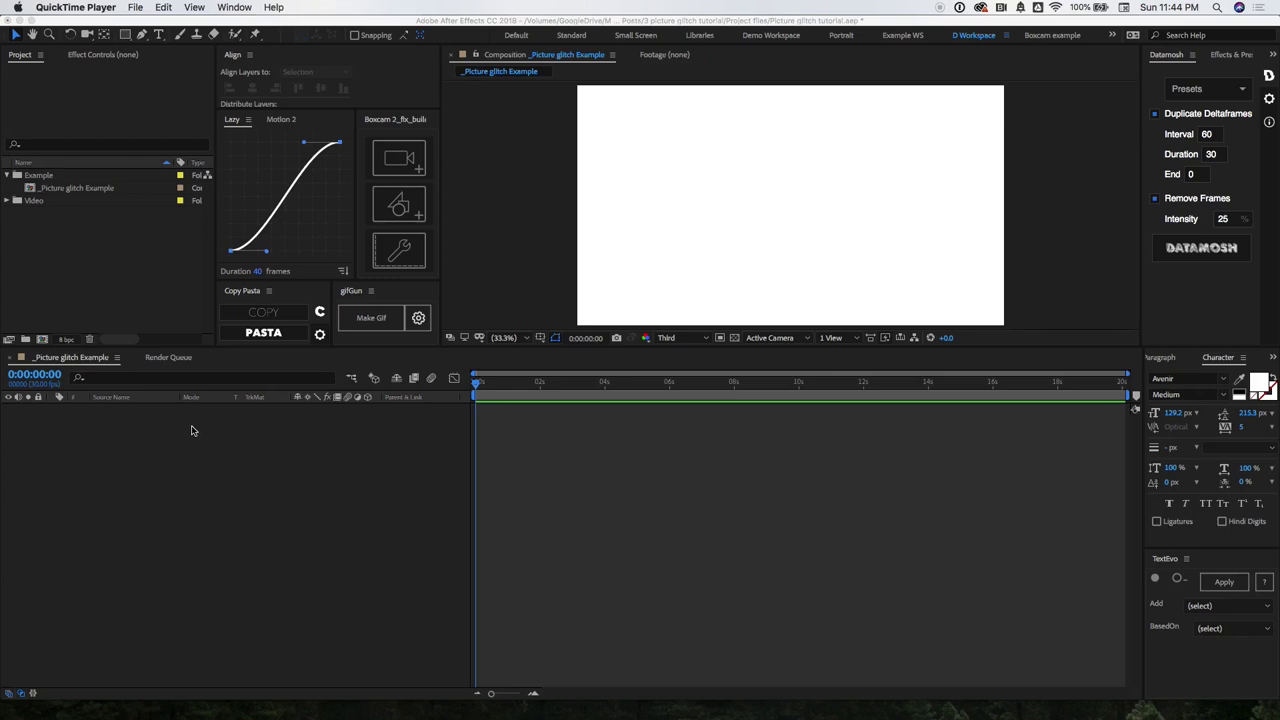
Step: Paste the portrait PNG via Copy Pasta's PASTA button and make a new composition from it
click(264, 333)
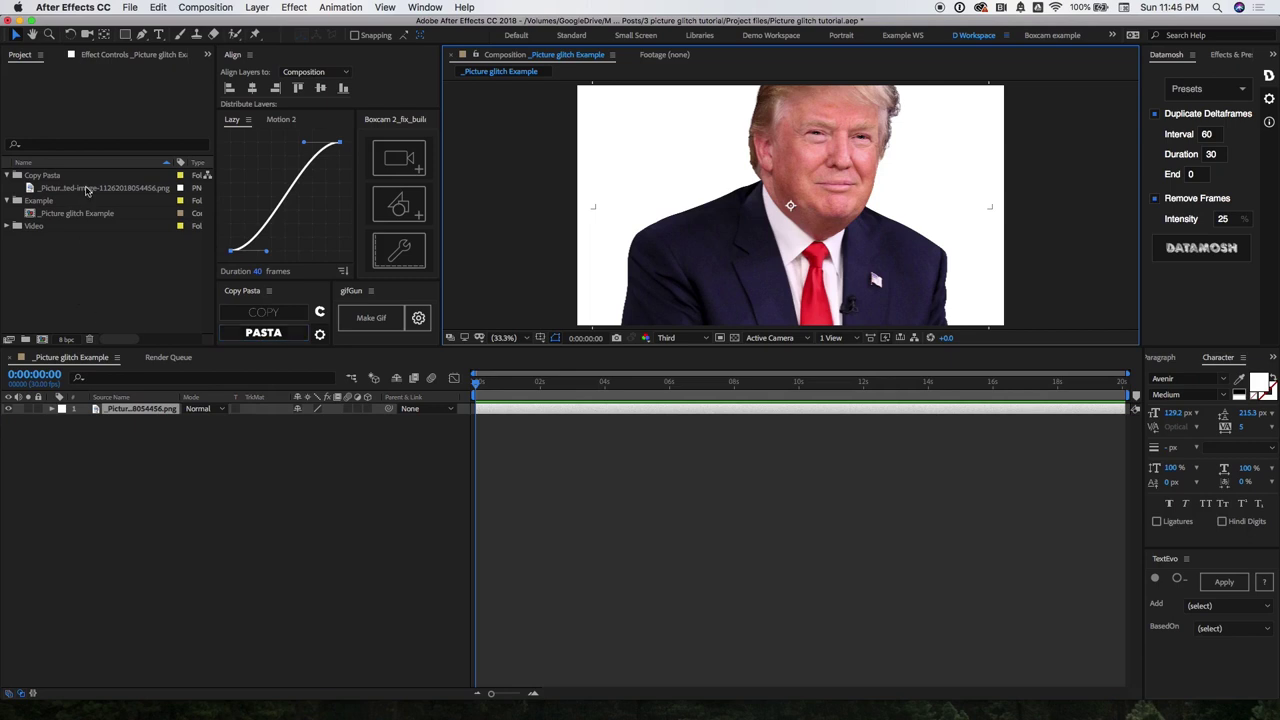
click(87, 190)
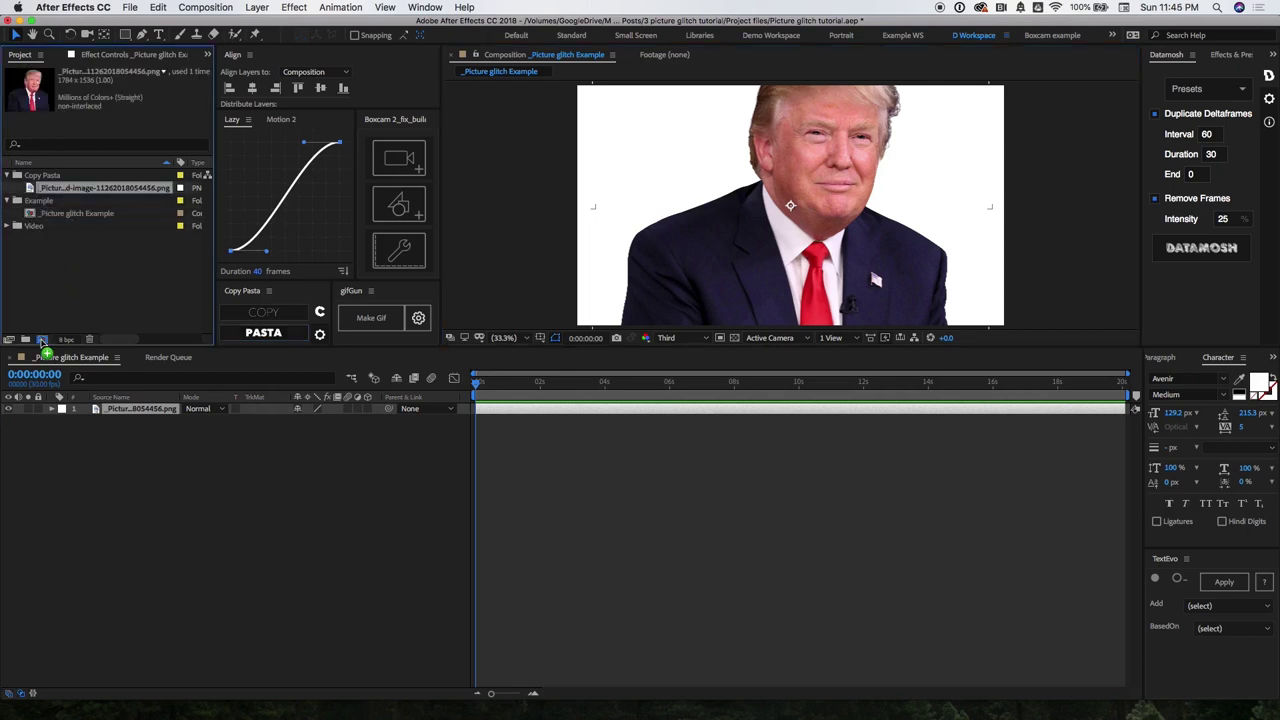
drag(42, 343, 41, 341)
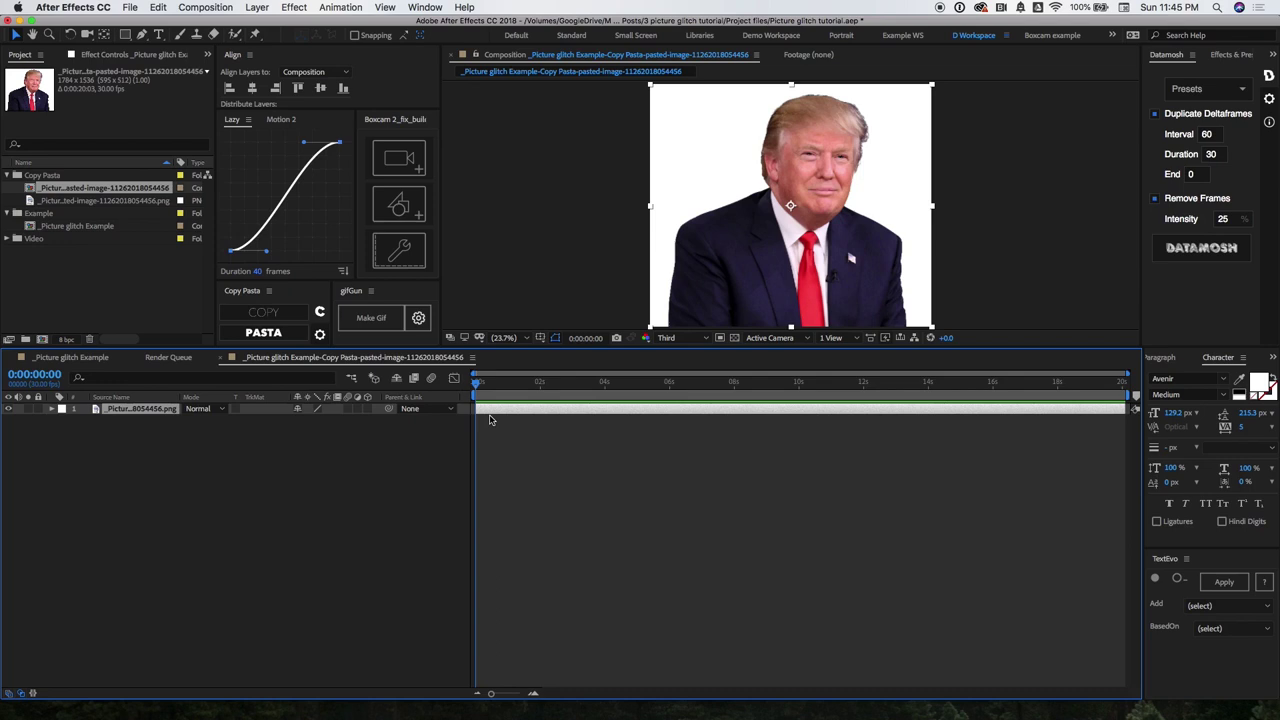
Step: Keyframe the portrait's Scale: 100% at start, 105% at 0:00:01:29, 100% at 0:00:04:01
key(s)
click(86, 421)
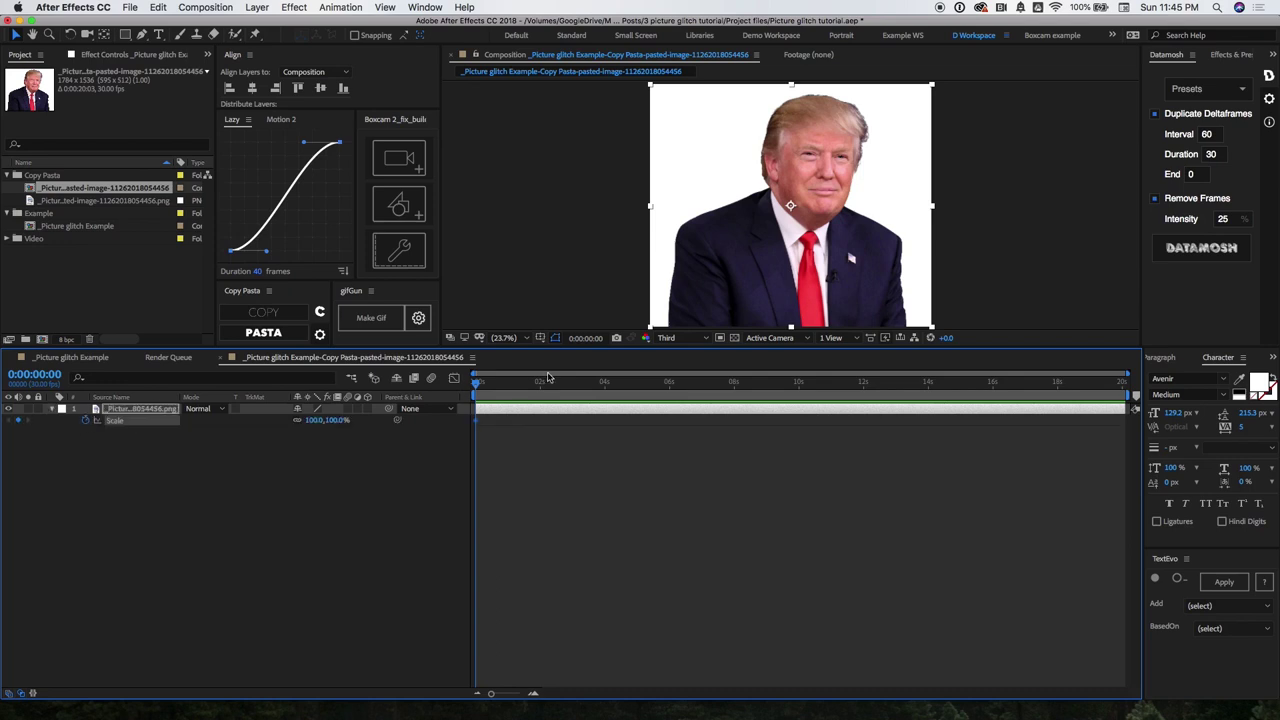
click(540, 381)
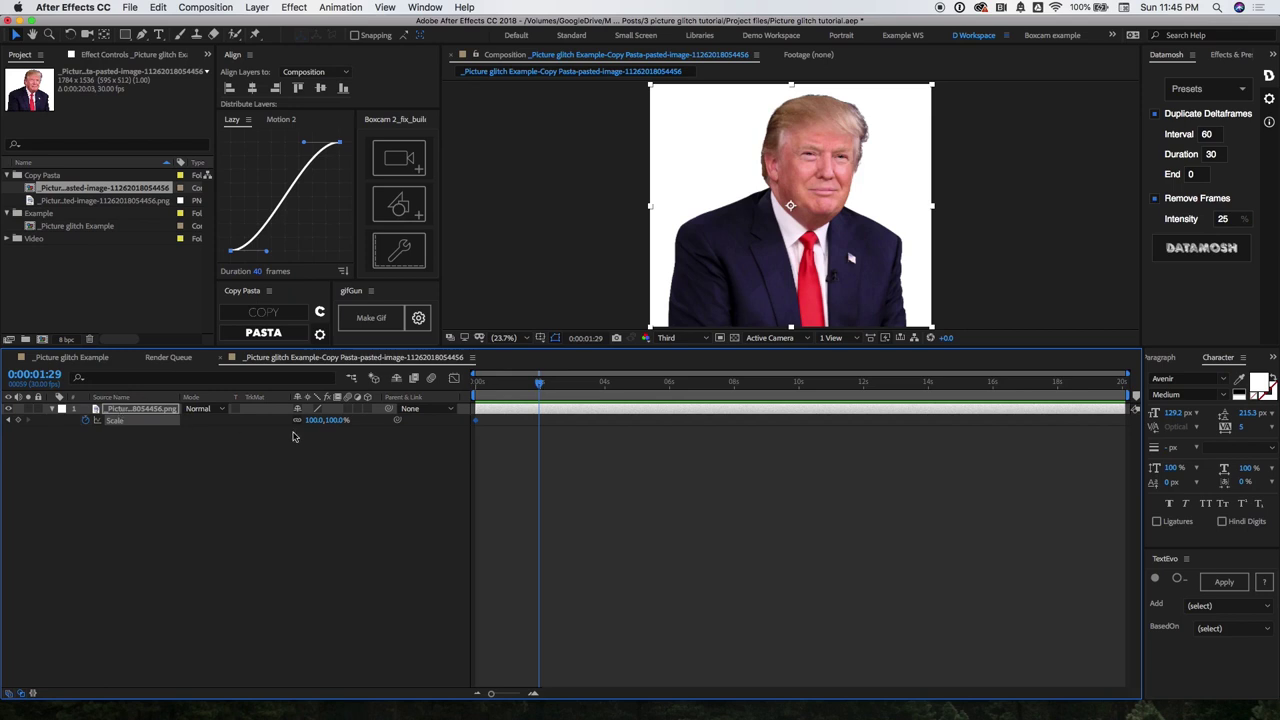
click(340, 420)
text(105)
key(Return)
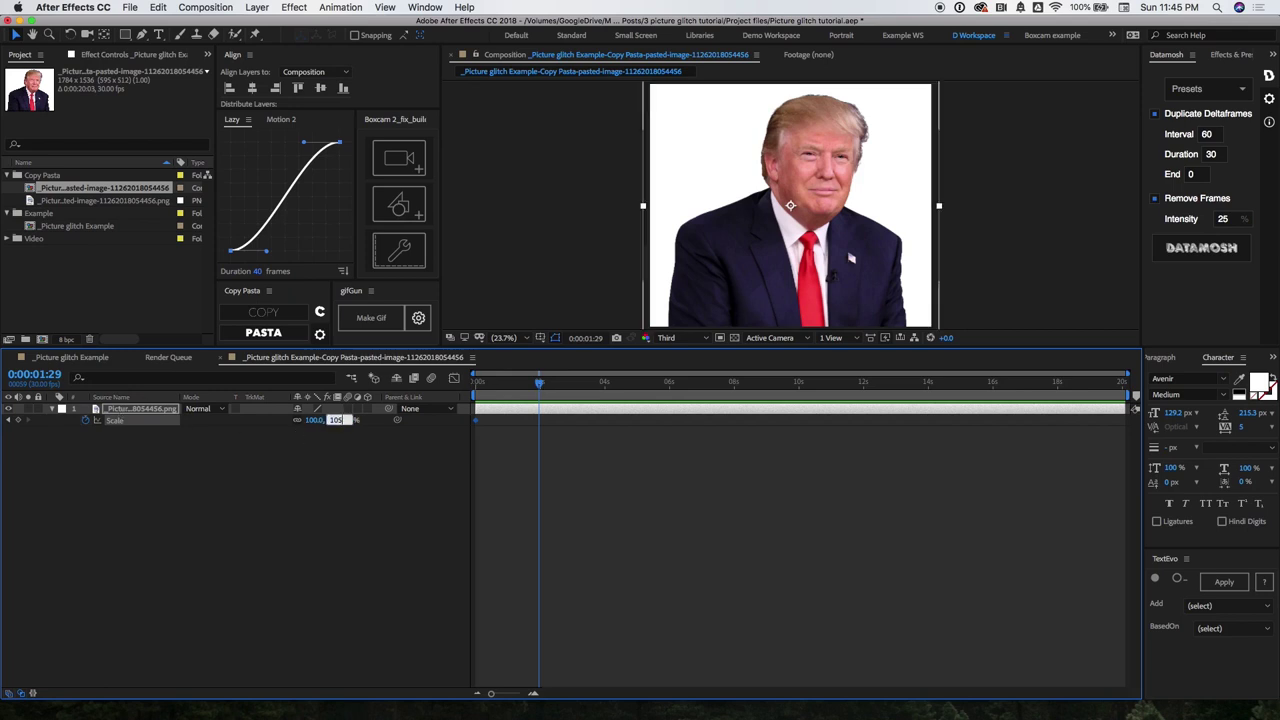
click(605, 383)
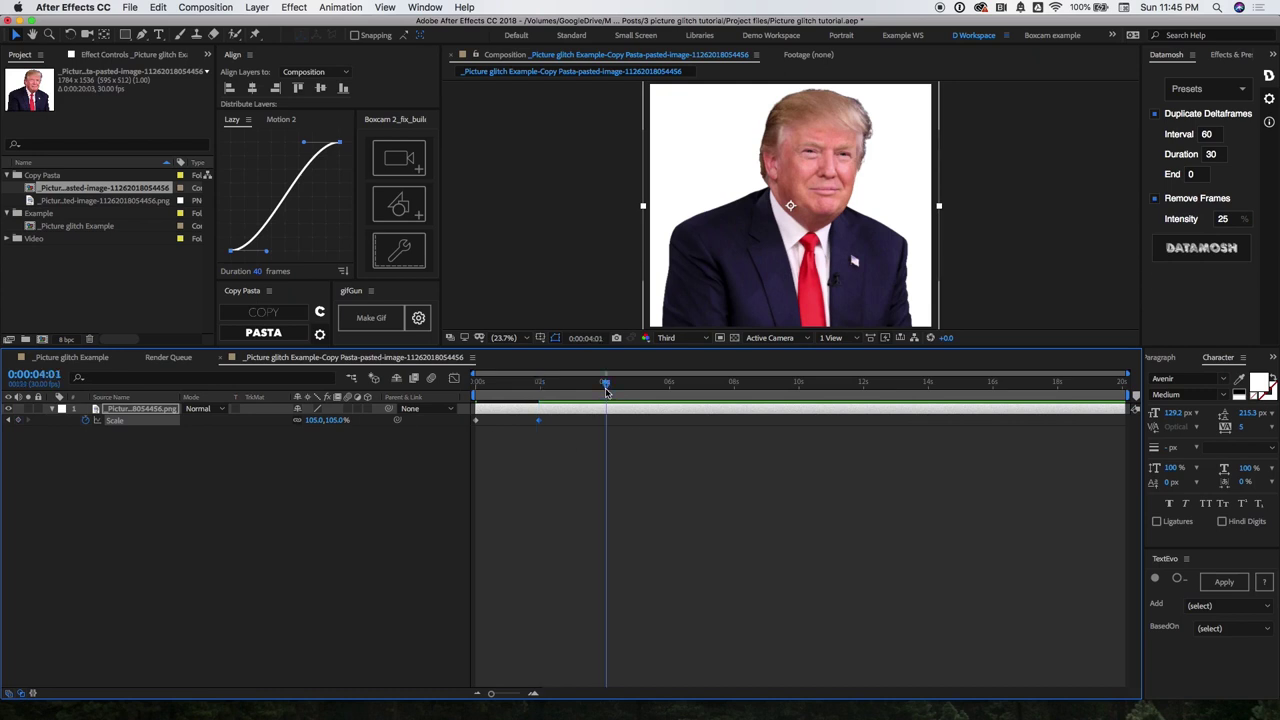
click(337, 420)
text(3)
key(Return)
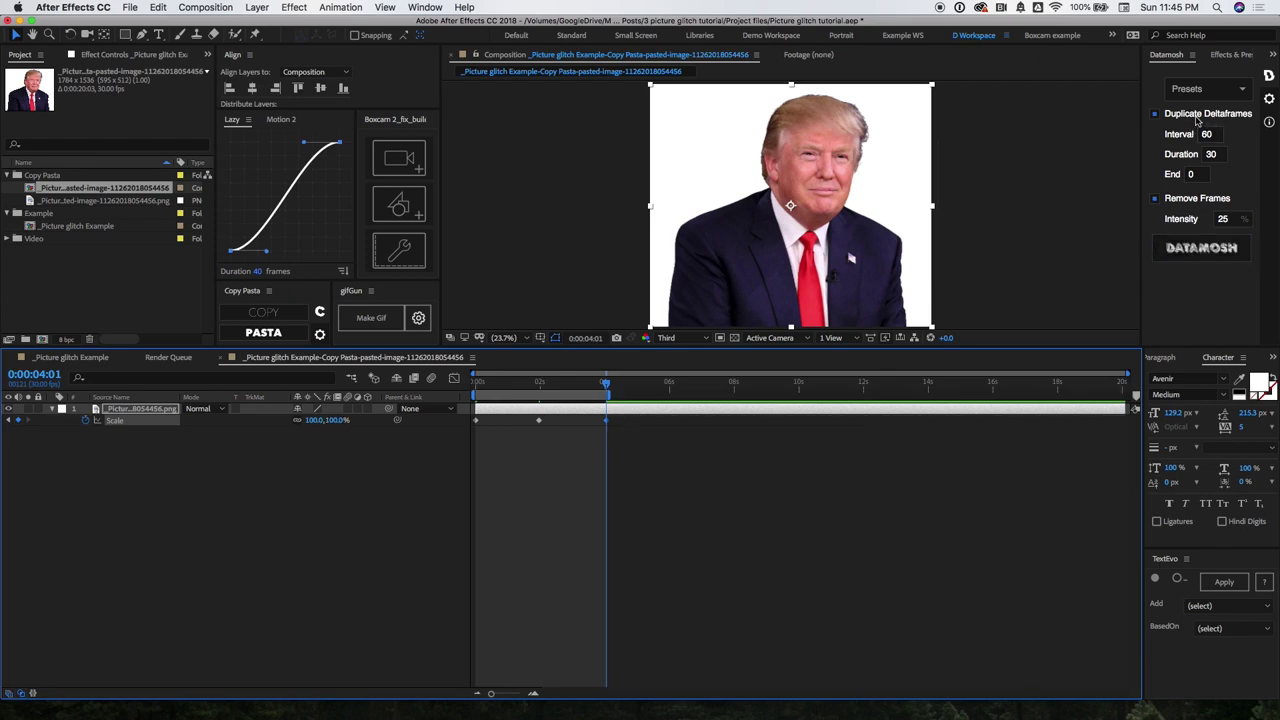
Step: Datamosh the portrait with Remove Frames off, interval 5 and duration 5
click(1166, 198)
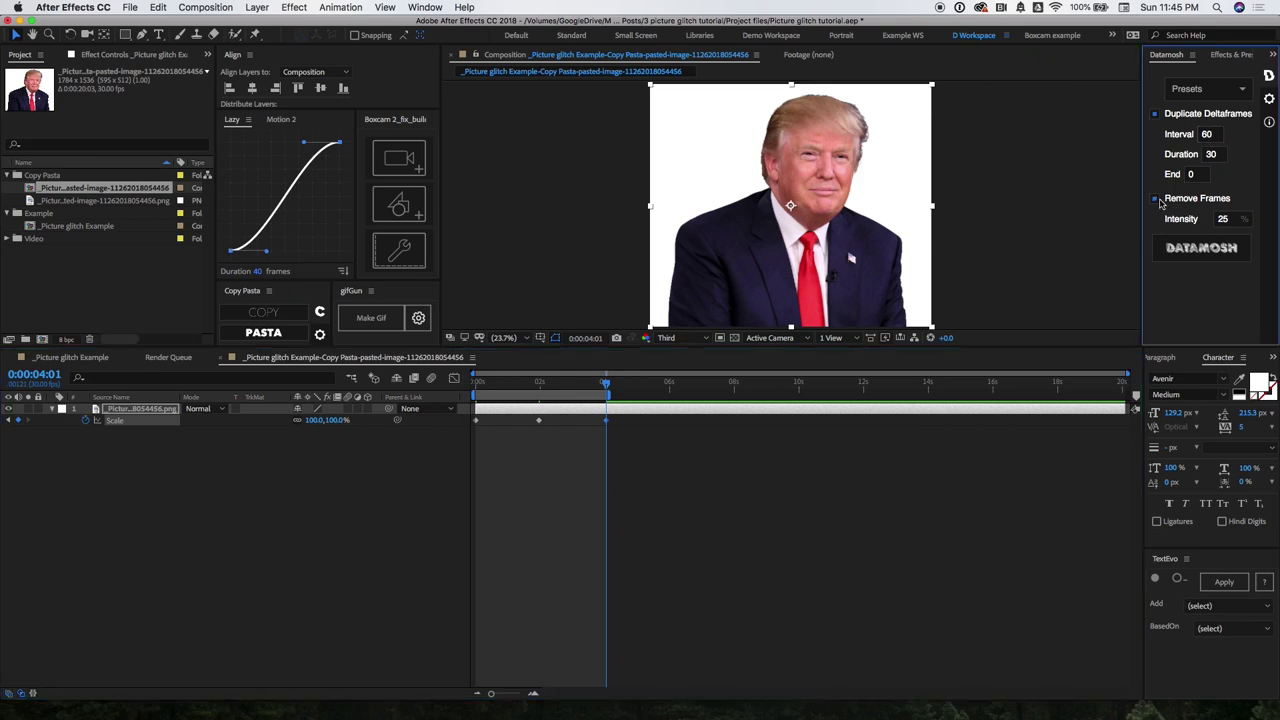
click(1214, 134)
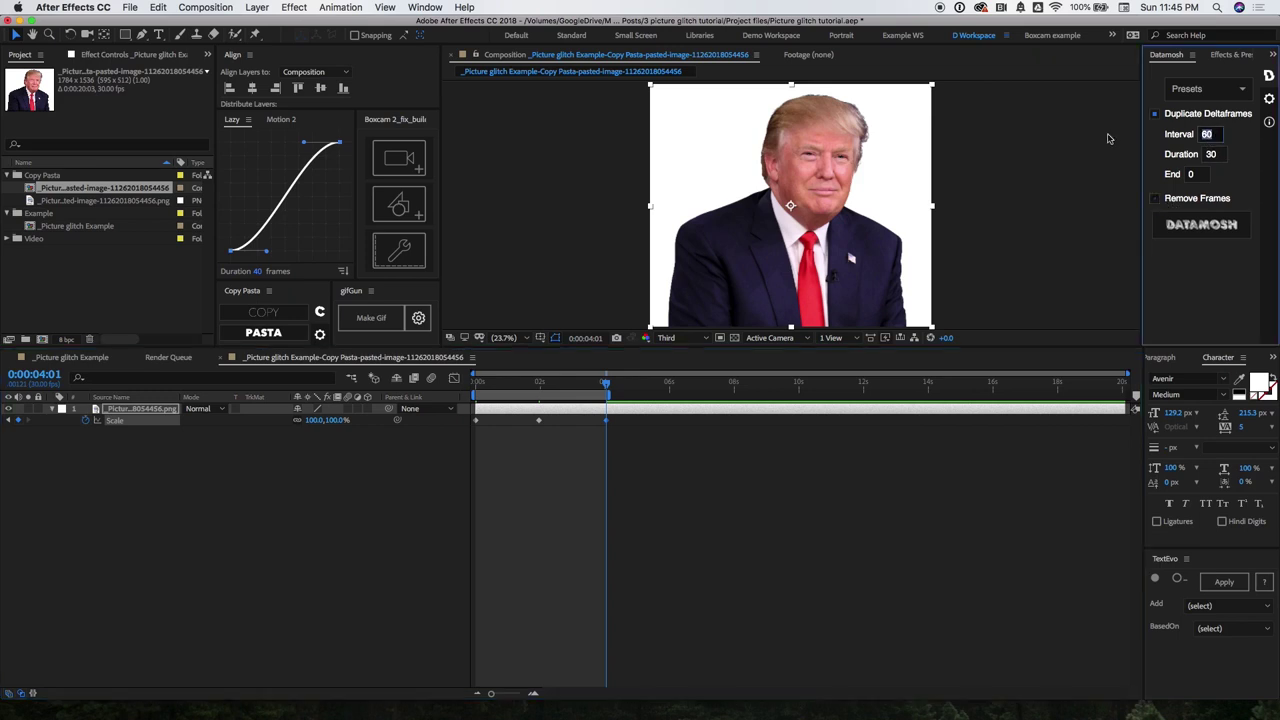
text(5)
click(1220, 154)
click(1199, 252)
click(1199, 225)
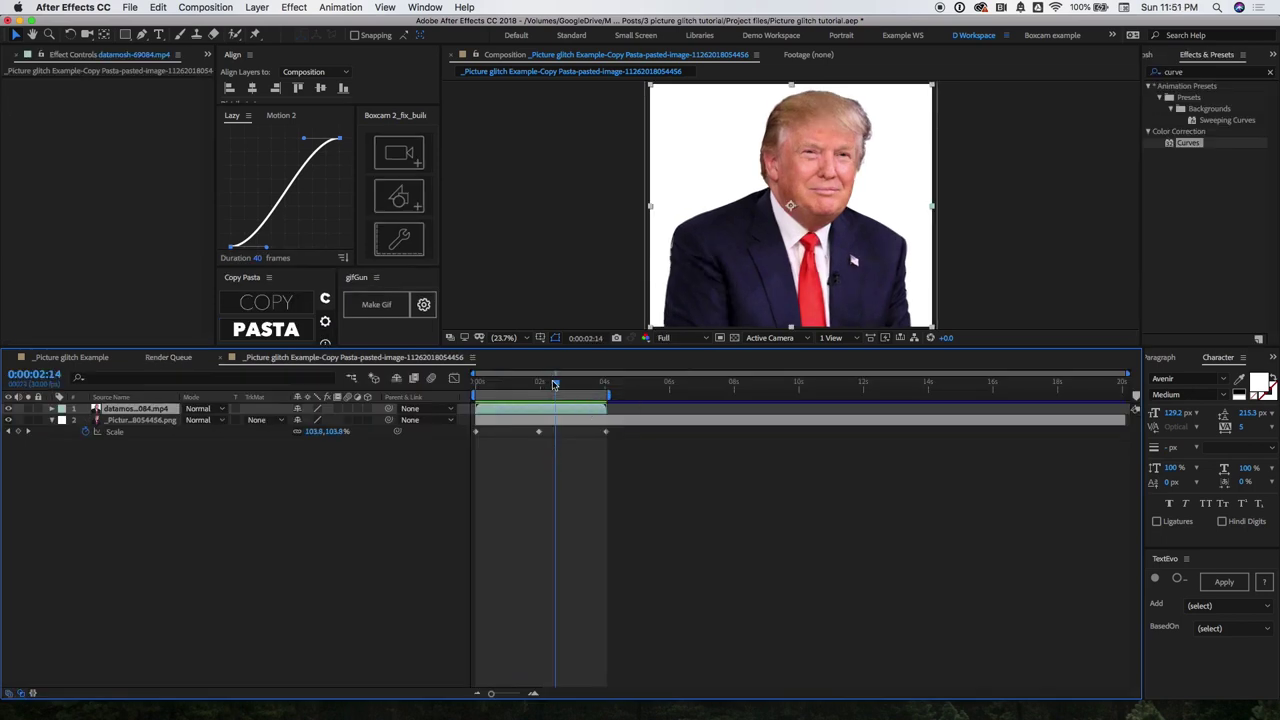
Step: Set the datamosh layer's blend mode to Difference and add an adjustment layer on top
drag(555, 384, 605, 386)
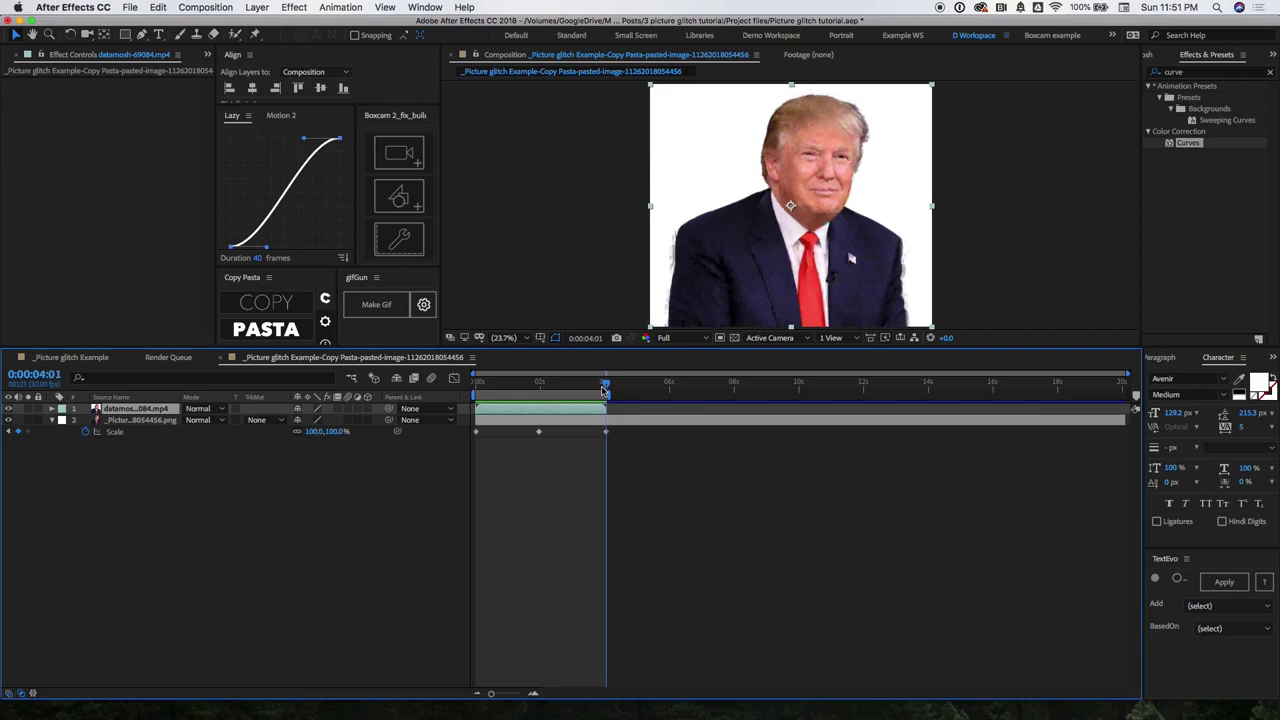
click(198, 411)
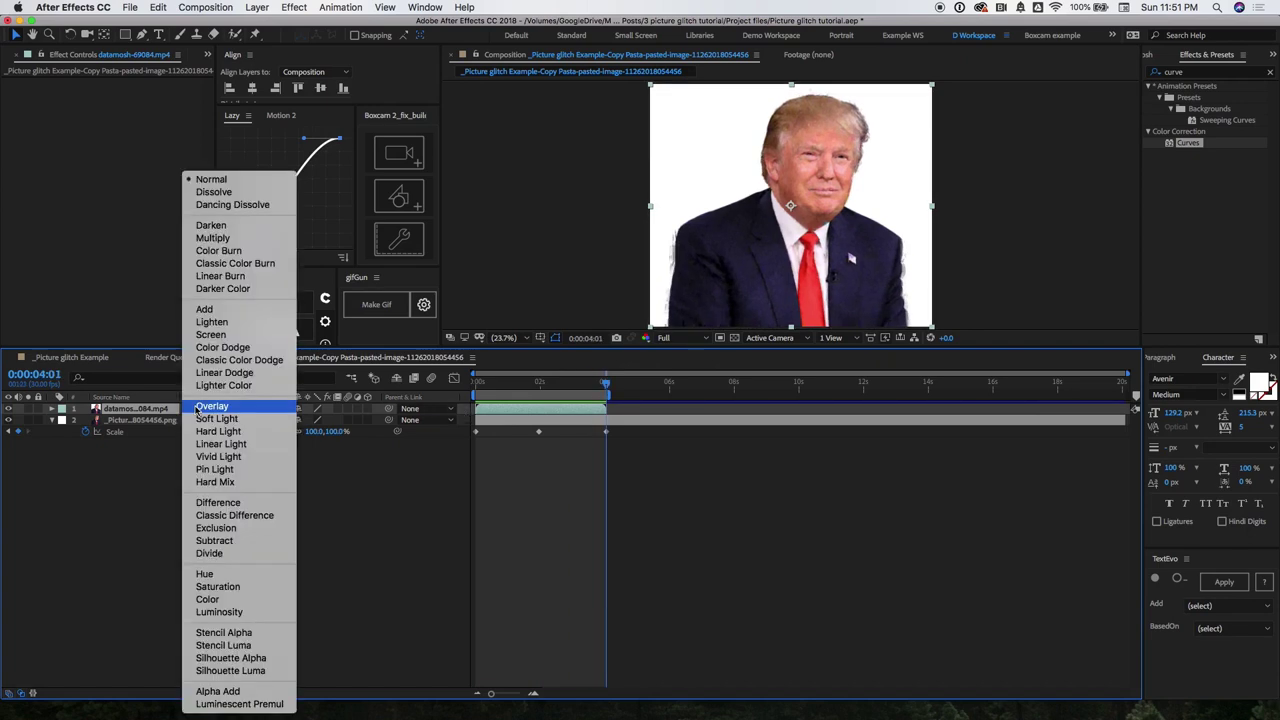
click(232, 503)
click(596, 486)
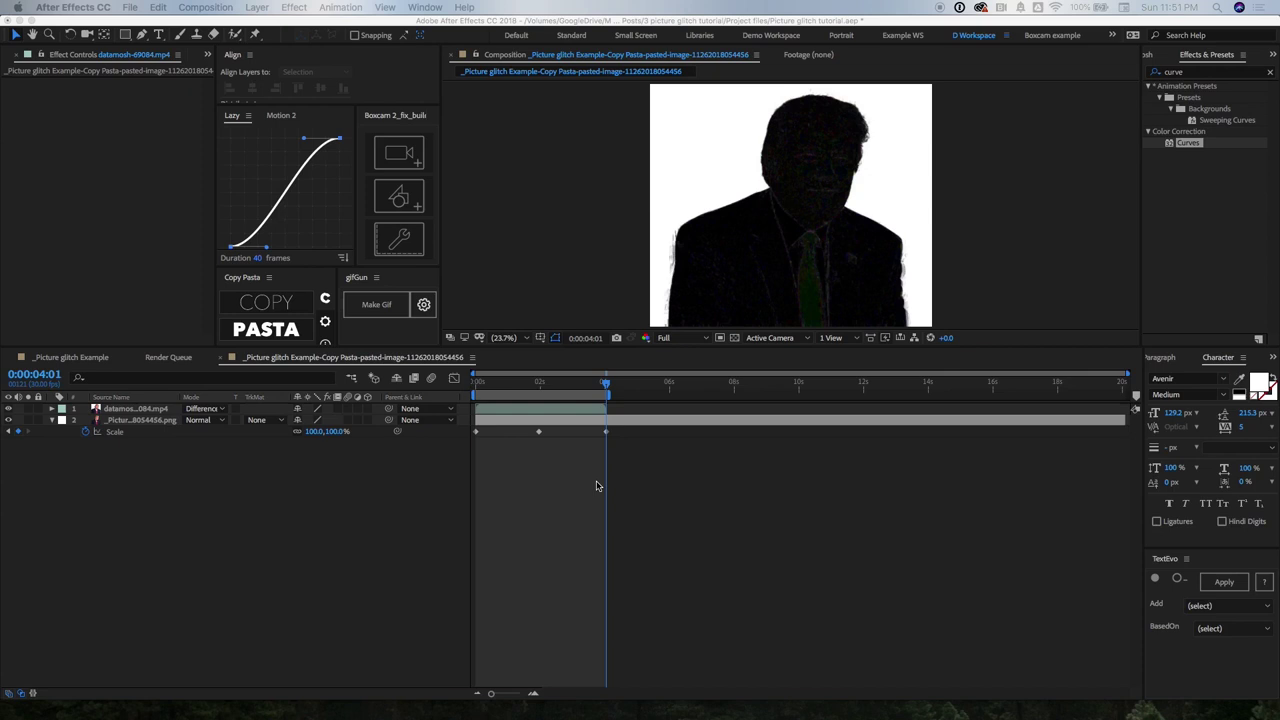
key(ctrl+alt+y)
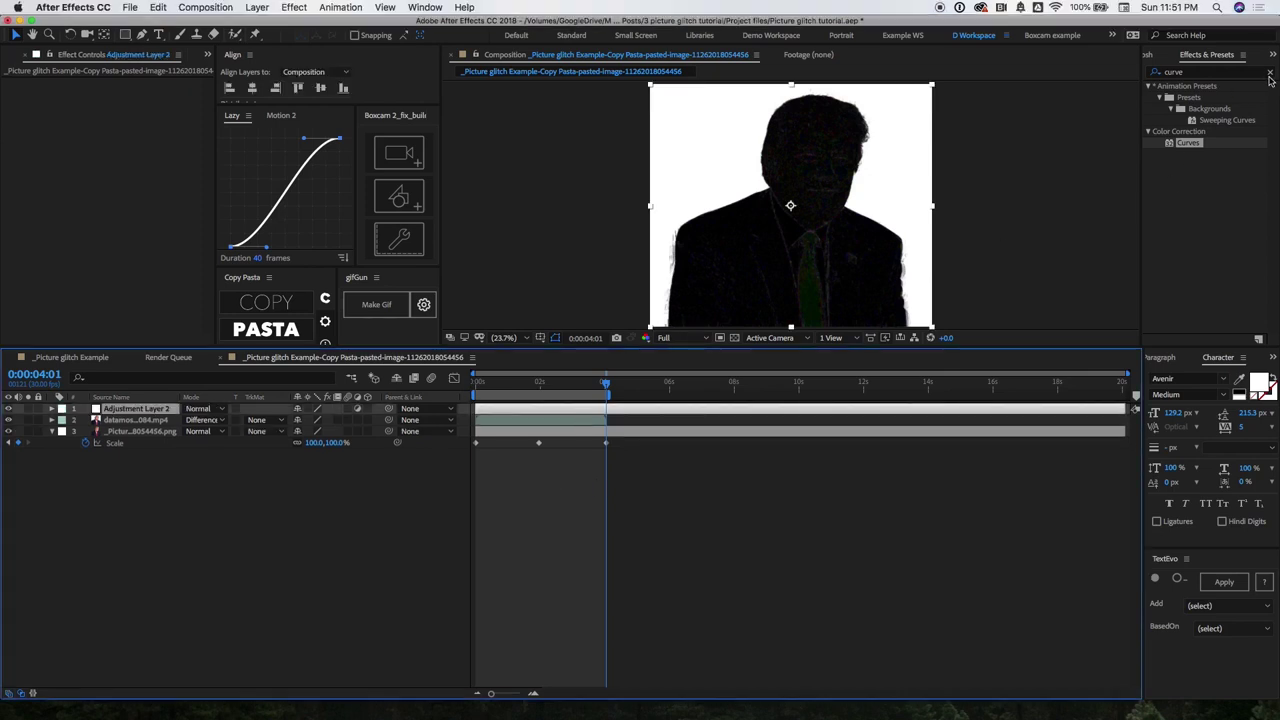
Step: Apply Curves to the adjustment layer and steepen the RGB curve to brighten the image
click(1192, 145)
drag(1193, 147, 617, 413)
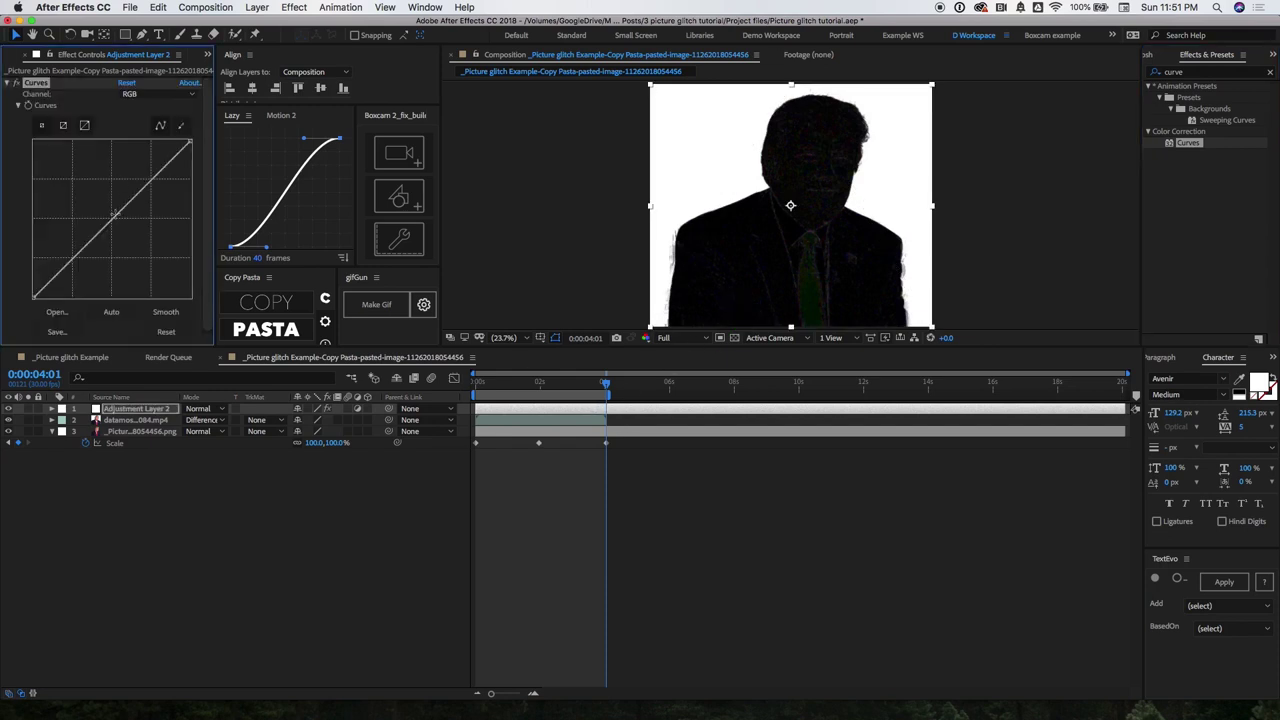
drag(115, 213, 58, 141)
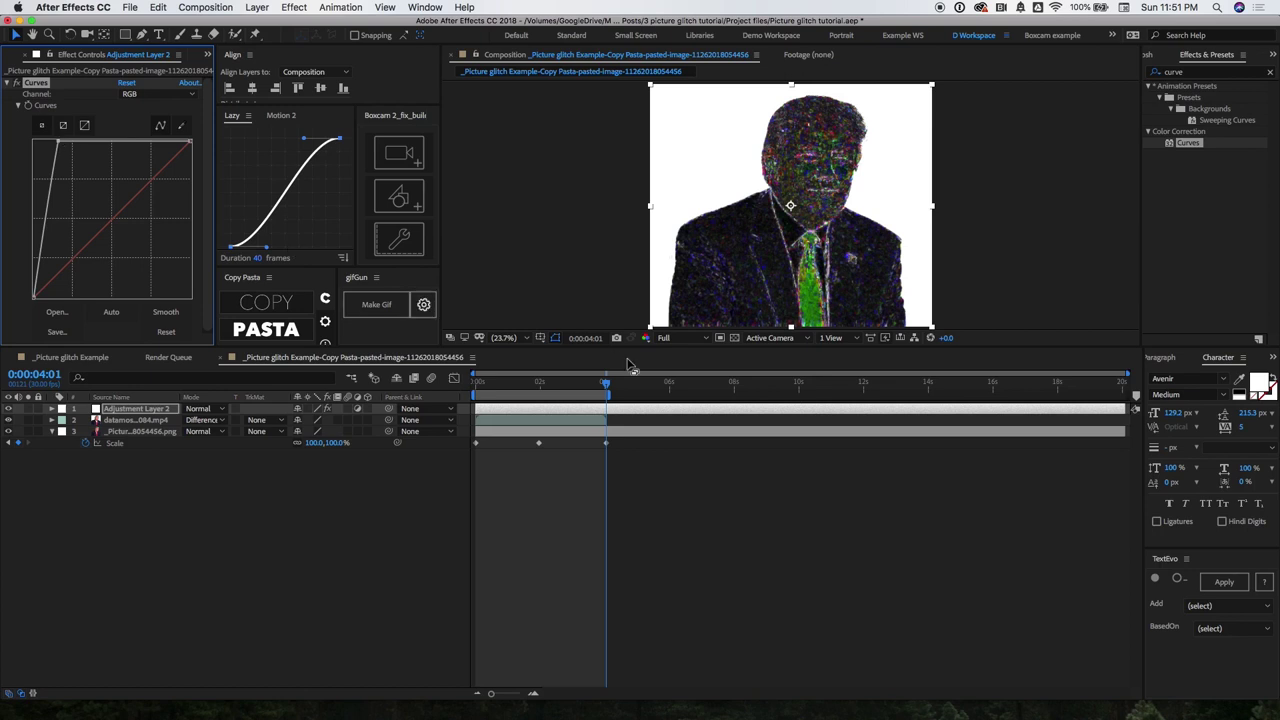
Step: Add Hue/Saturation to the adjustment layer with saturation 93 and lightness about 29
click(1225, 76)
text(h)
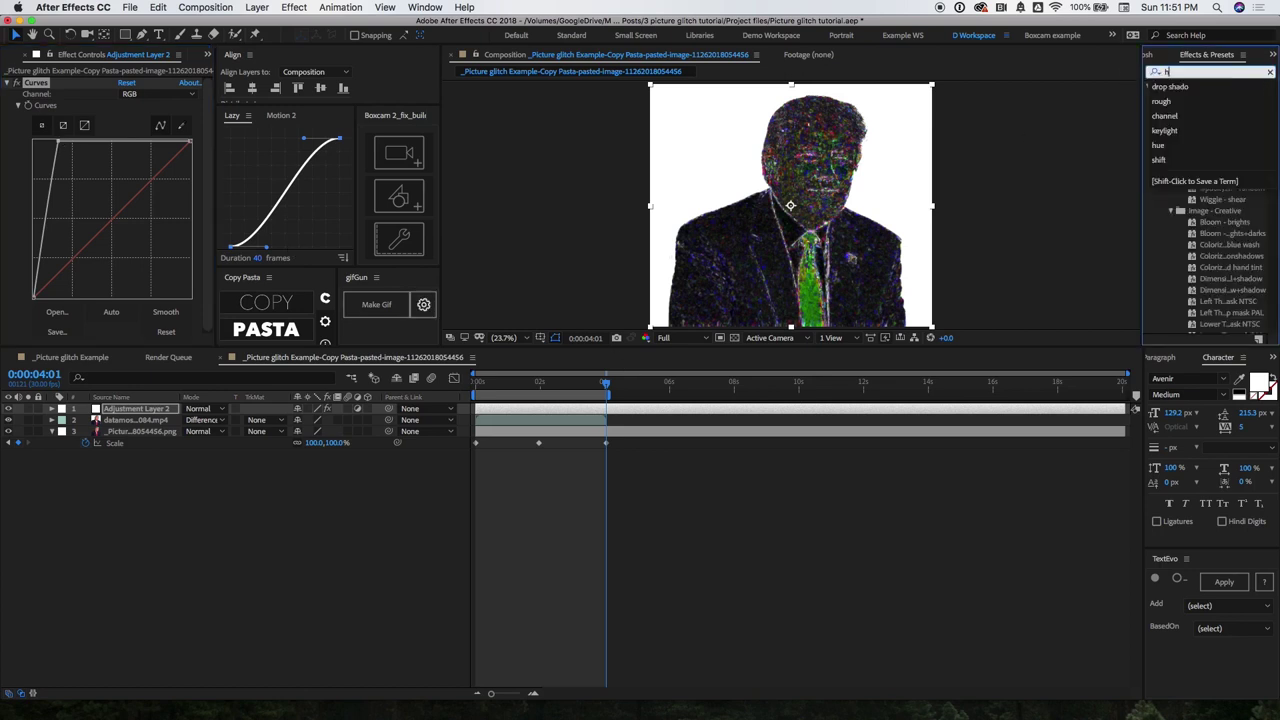
text(ue)
drag(1212, 154, 617, 413)
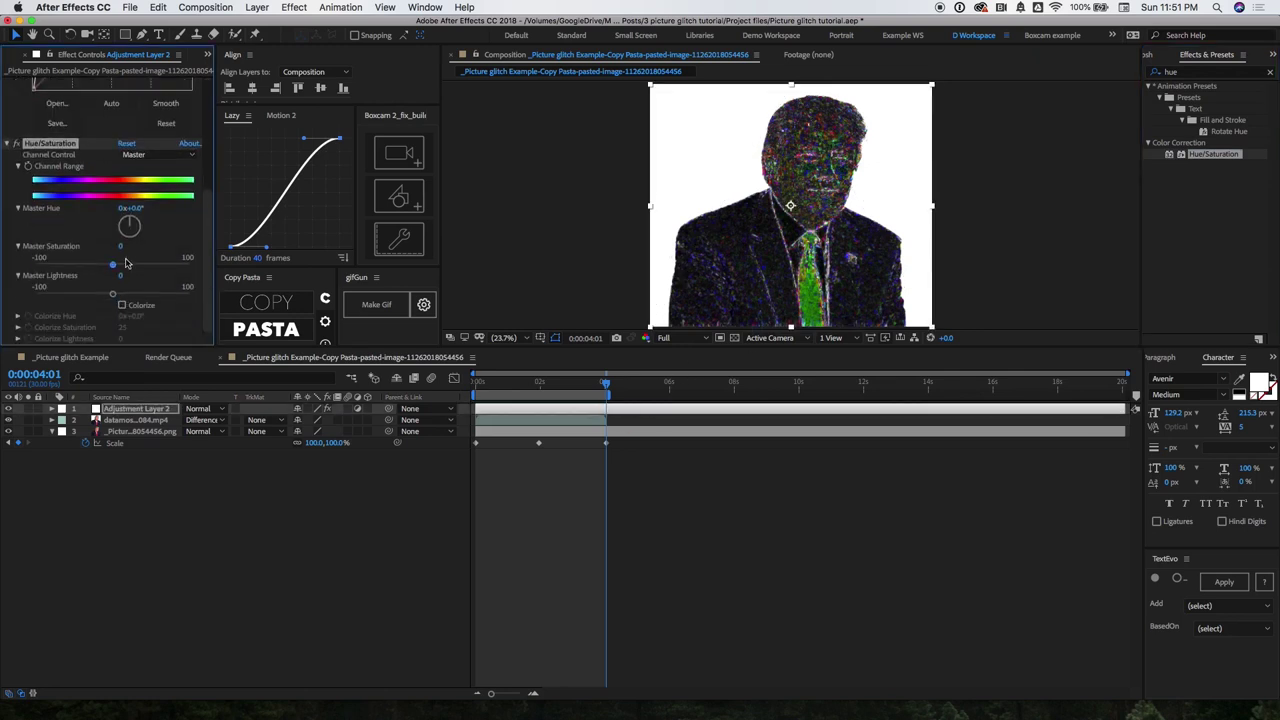
drag(114, 266, 183, 265)
drag(113, 295, 138, 297)
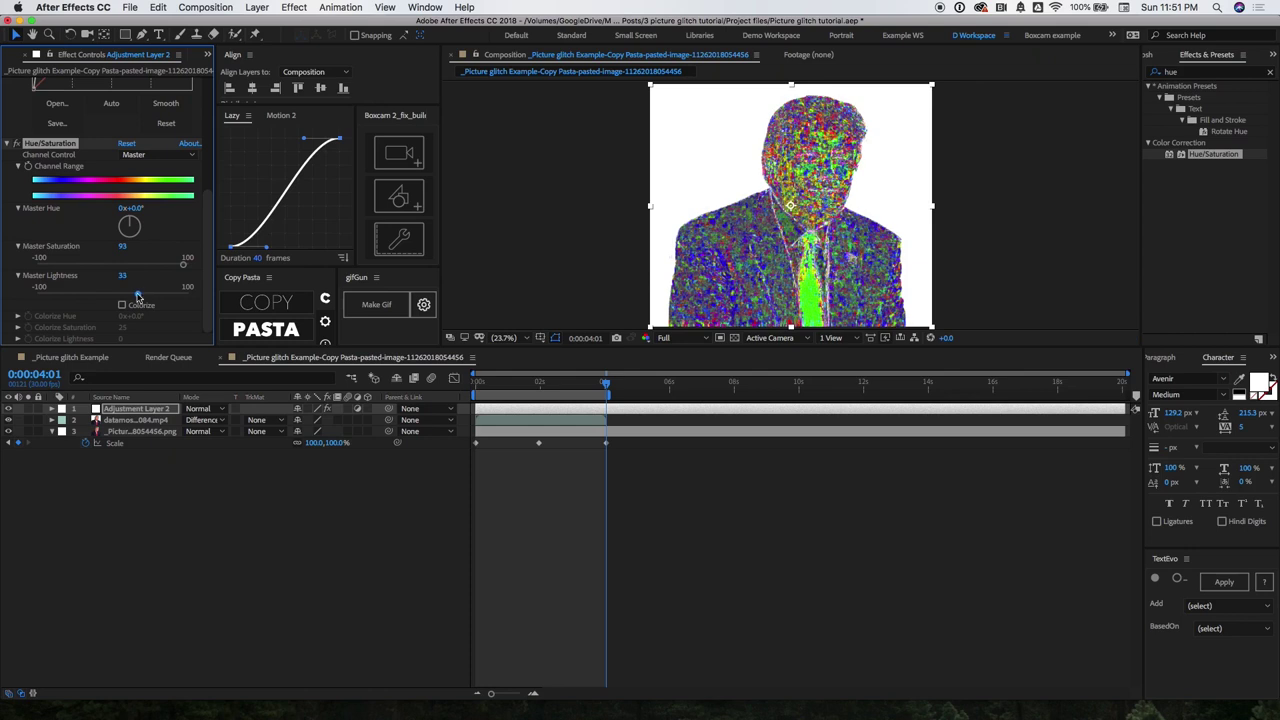
click(159, 470)
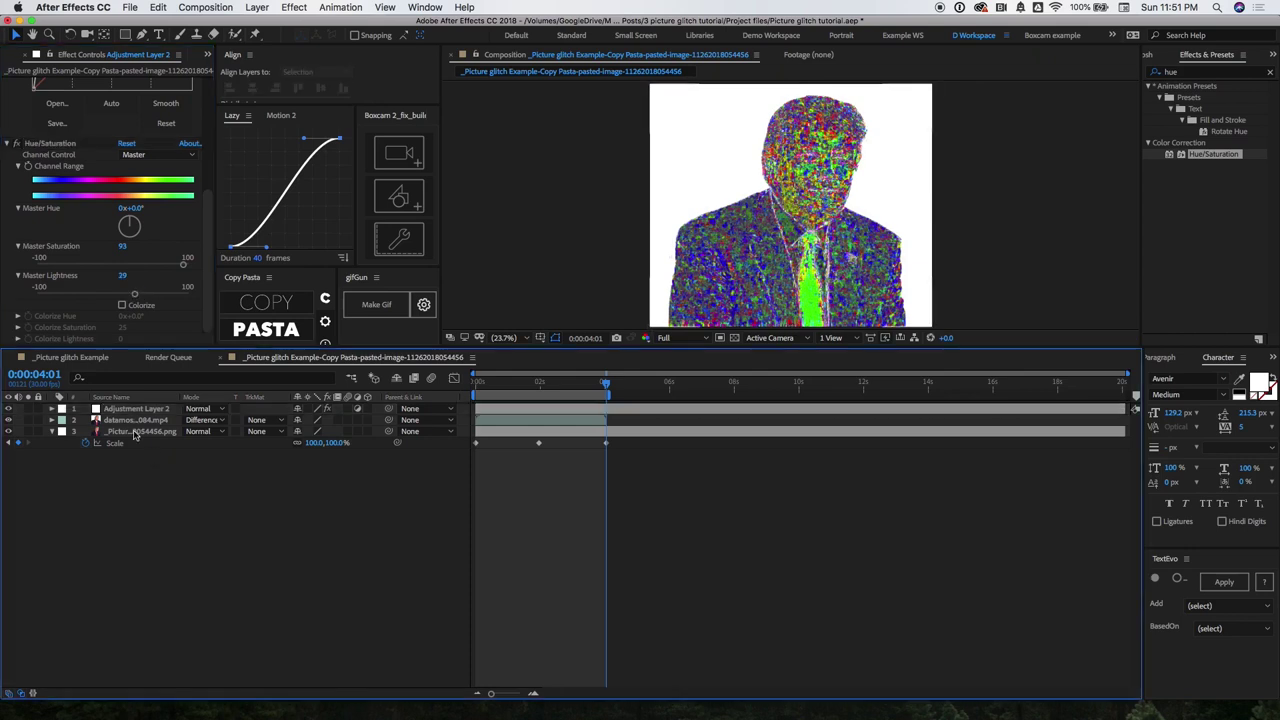
Step: Duplicate the portrait layer and move the copy to the top of the stack
click(135, 432)
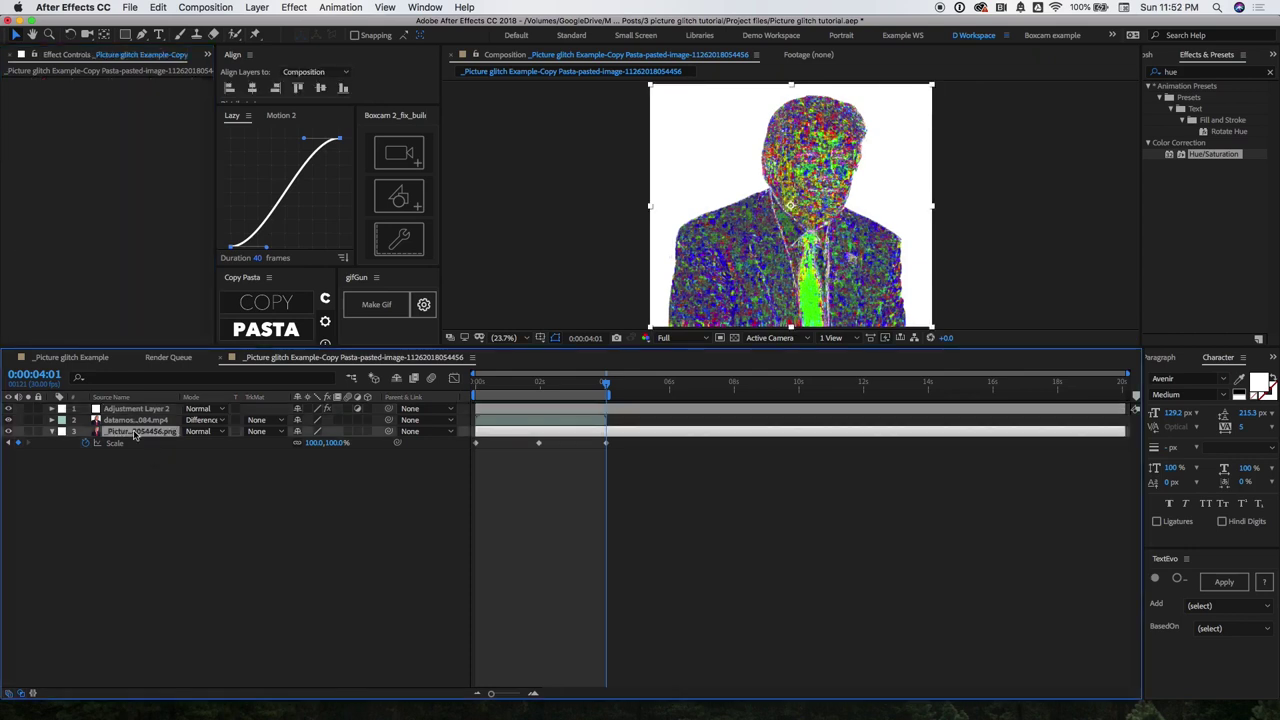
key(super+d)
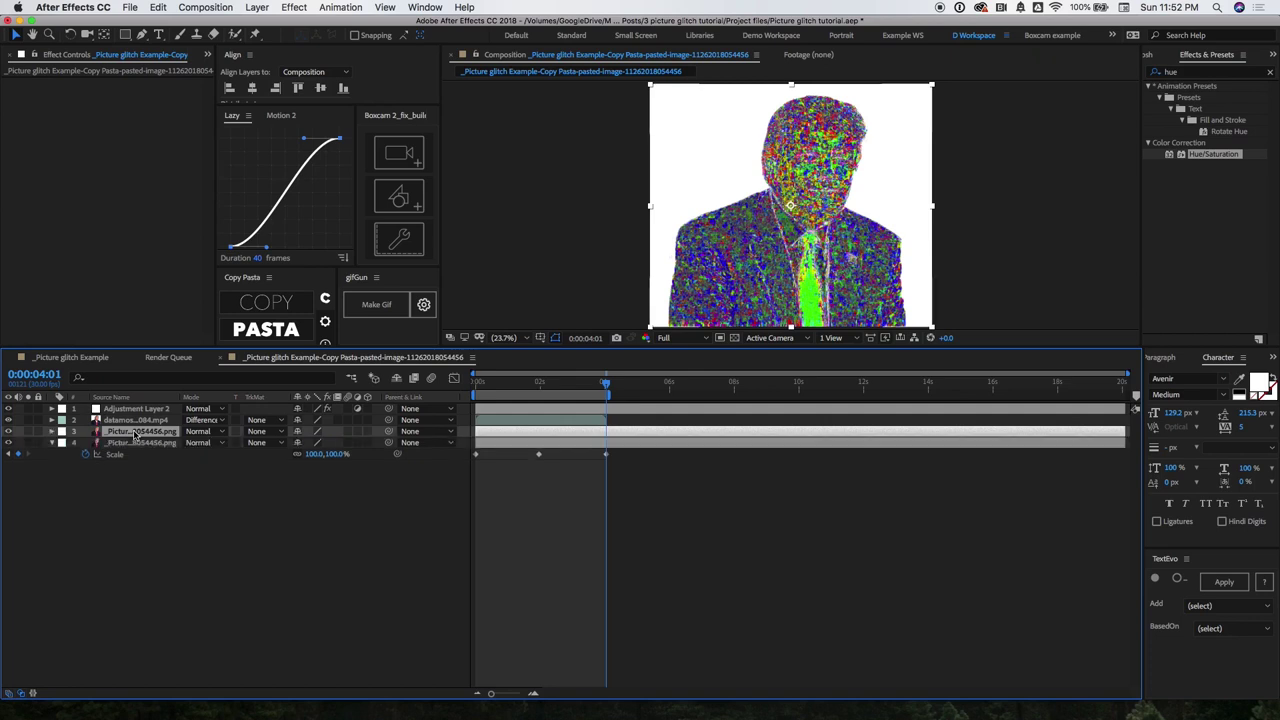
drag(135, 433, 135, 407)
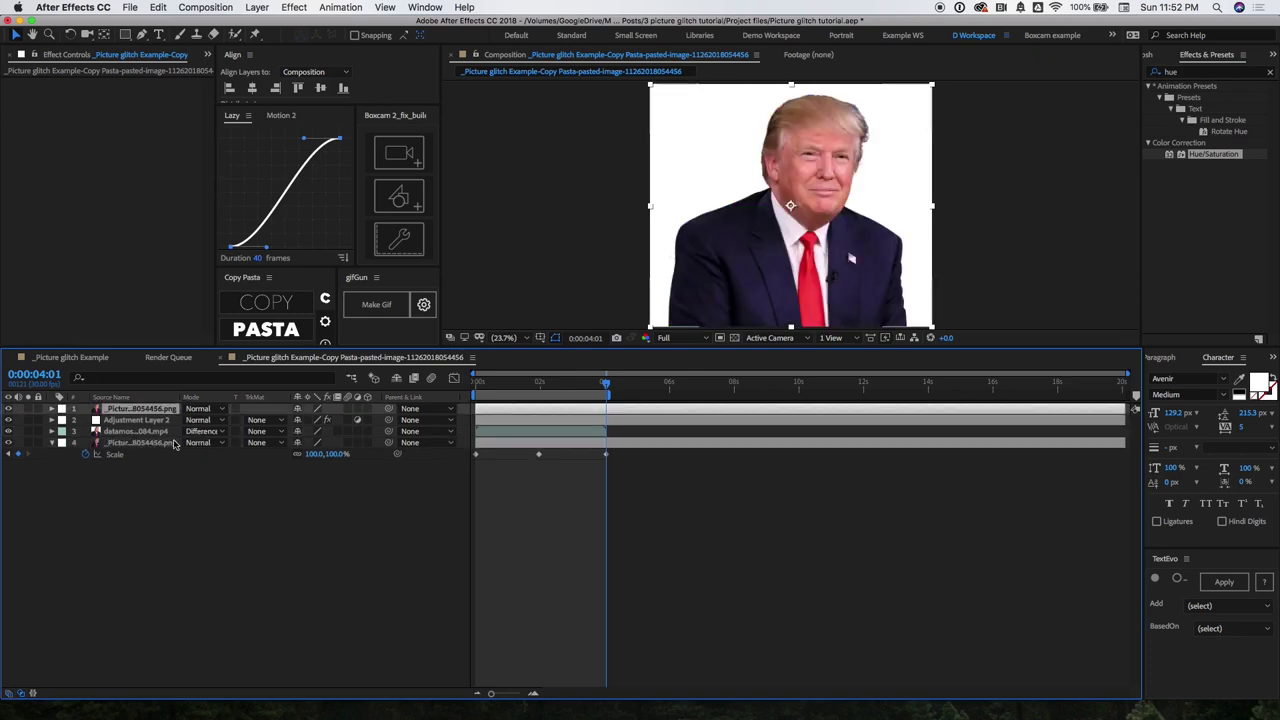
Step: Try Overlay and Linear Light on the top portrait layer, then settle on Soft Light
click(200, 409)
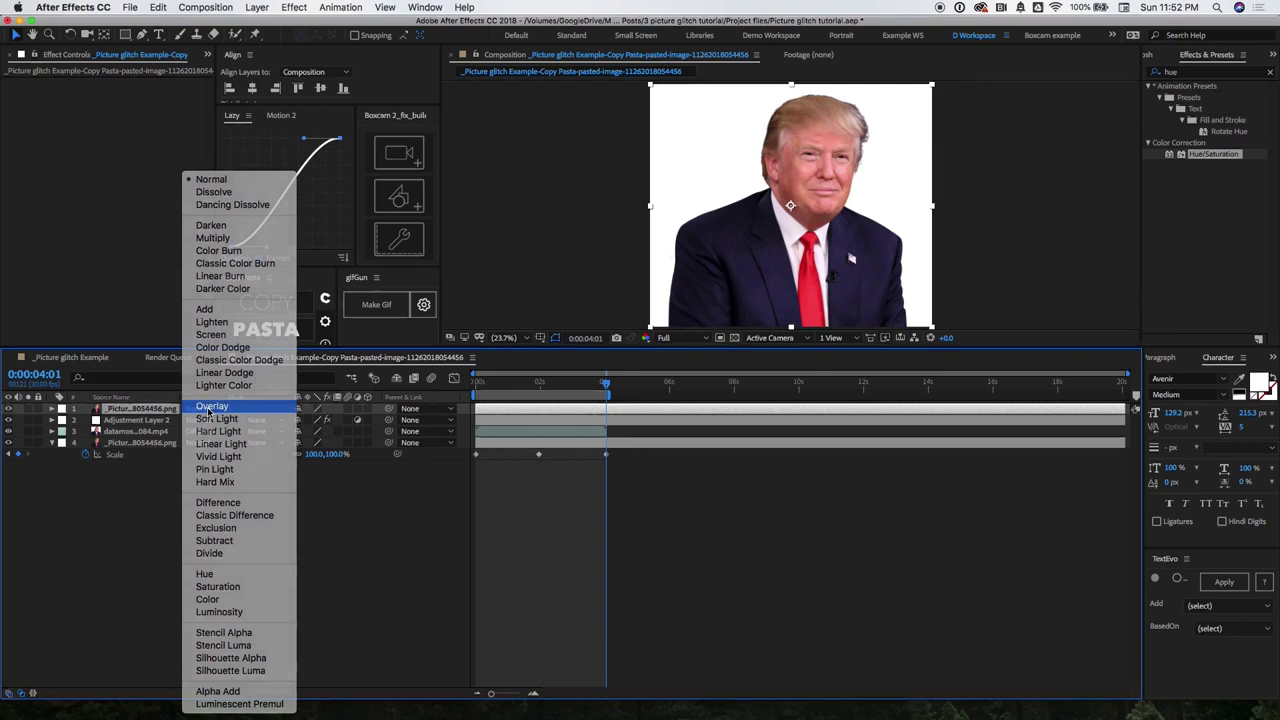
click(210, 407)
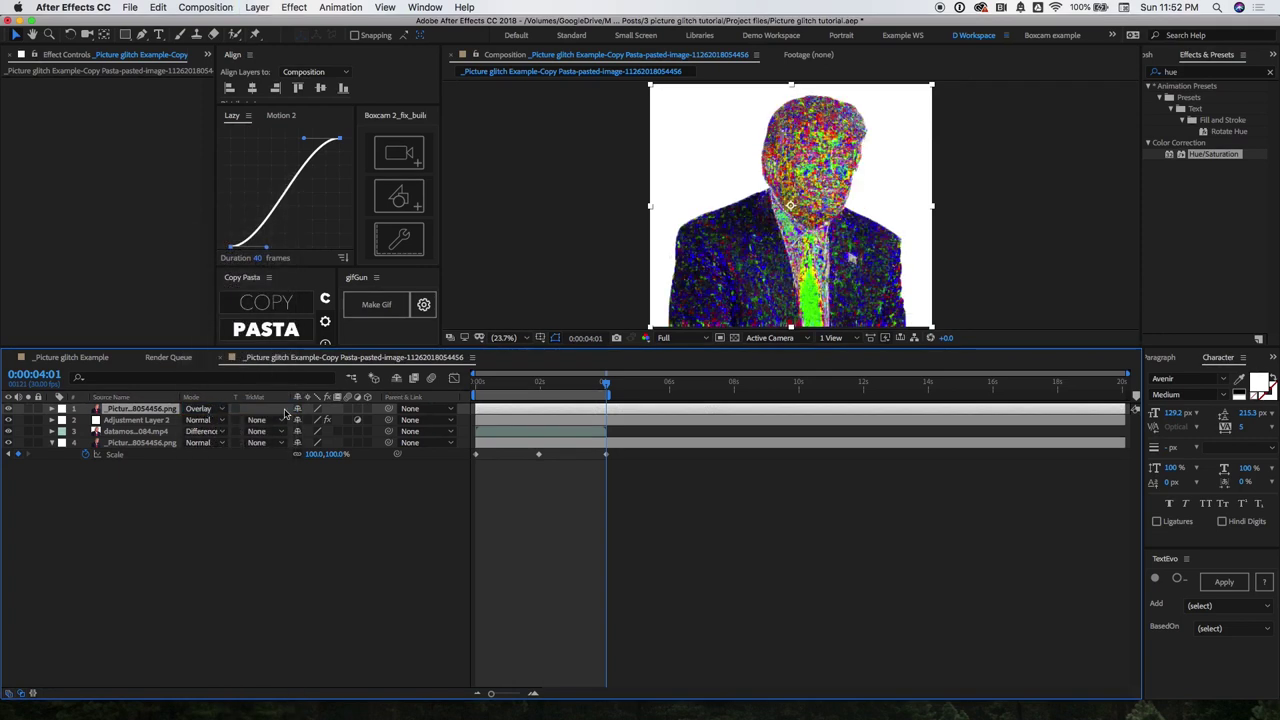
click(220, 409)
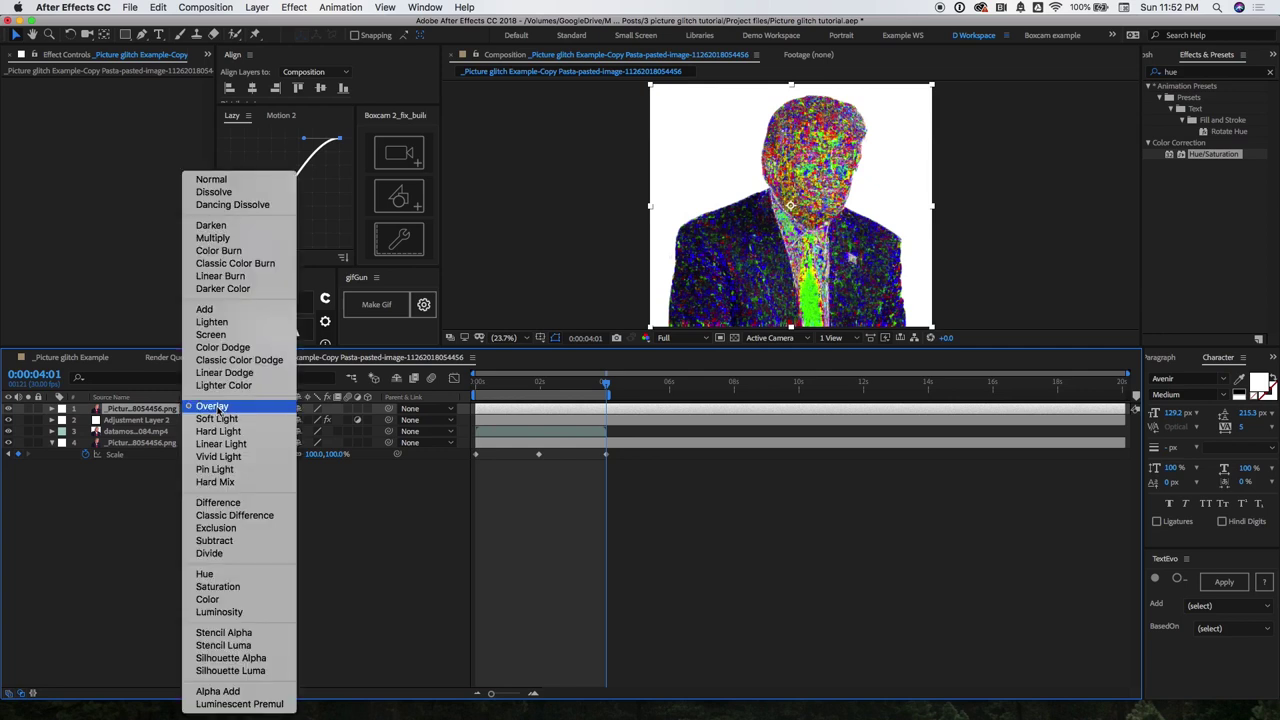
click(228, 446)
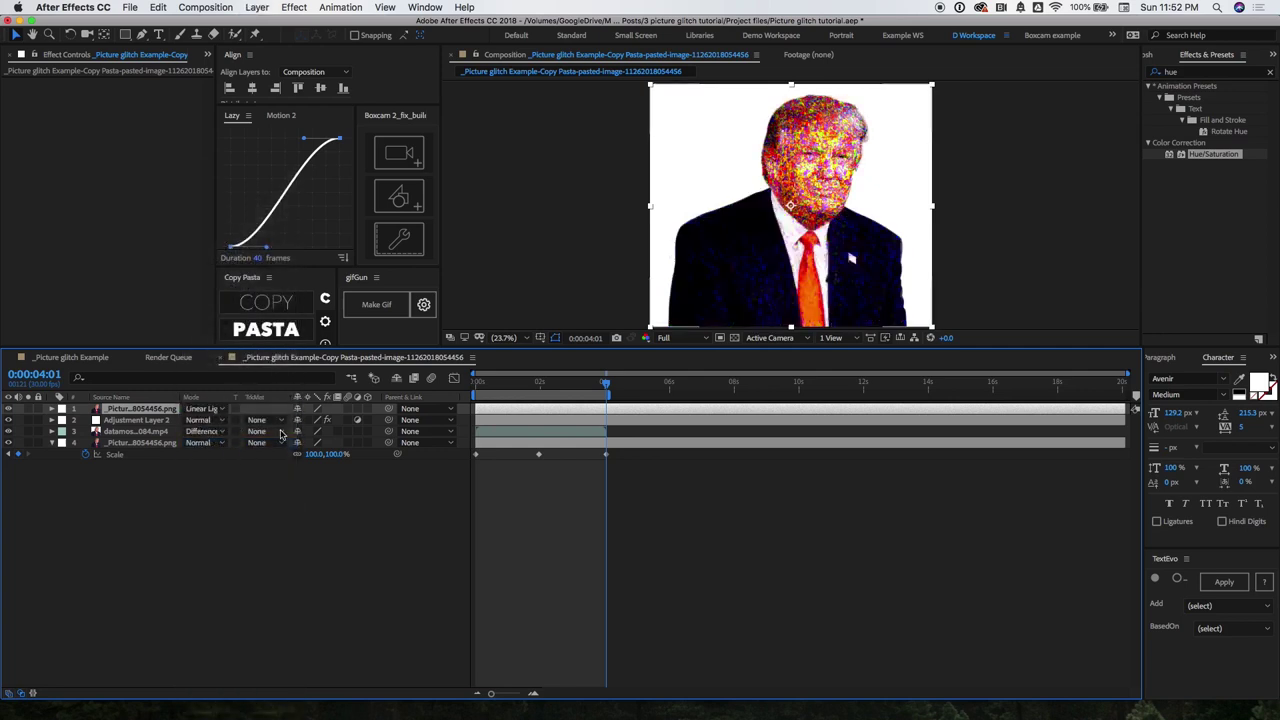
click(192, 410)
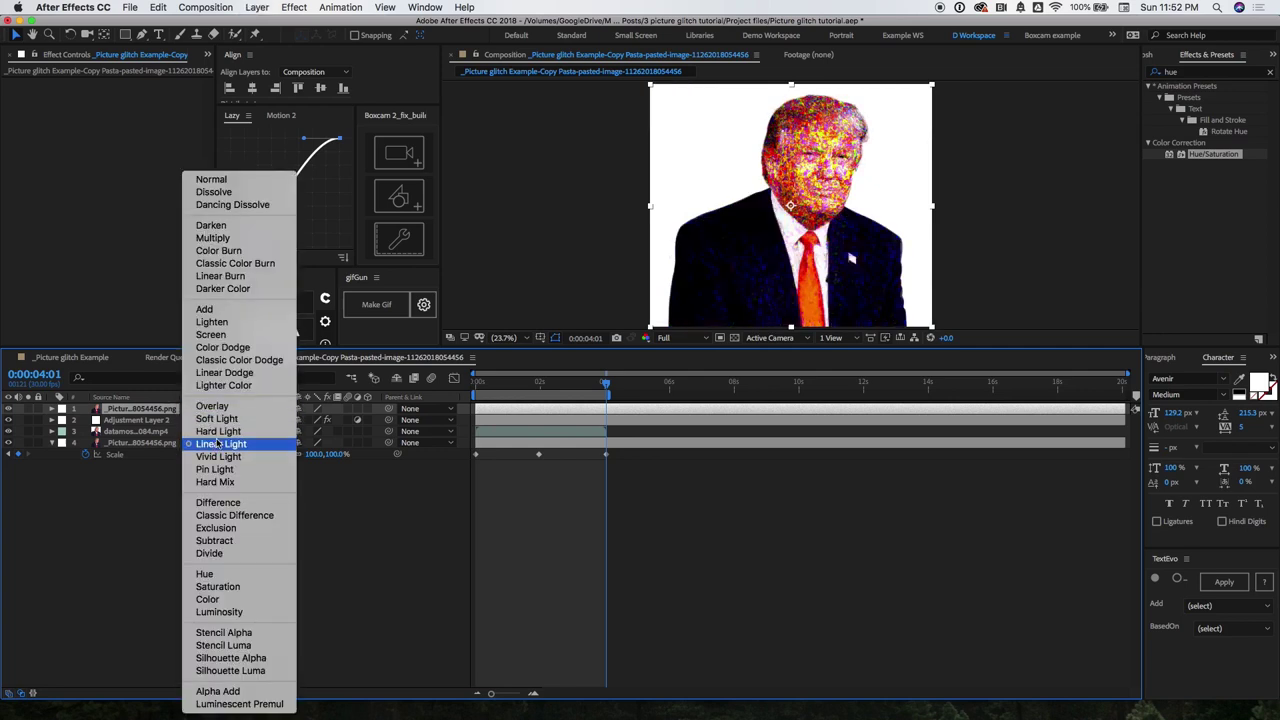
click(235, 420)
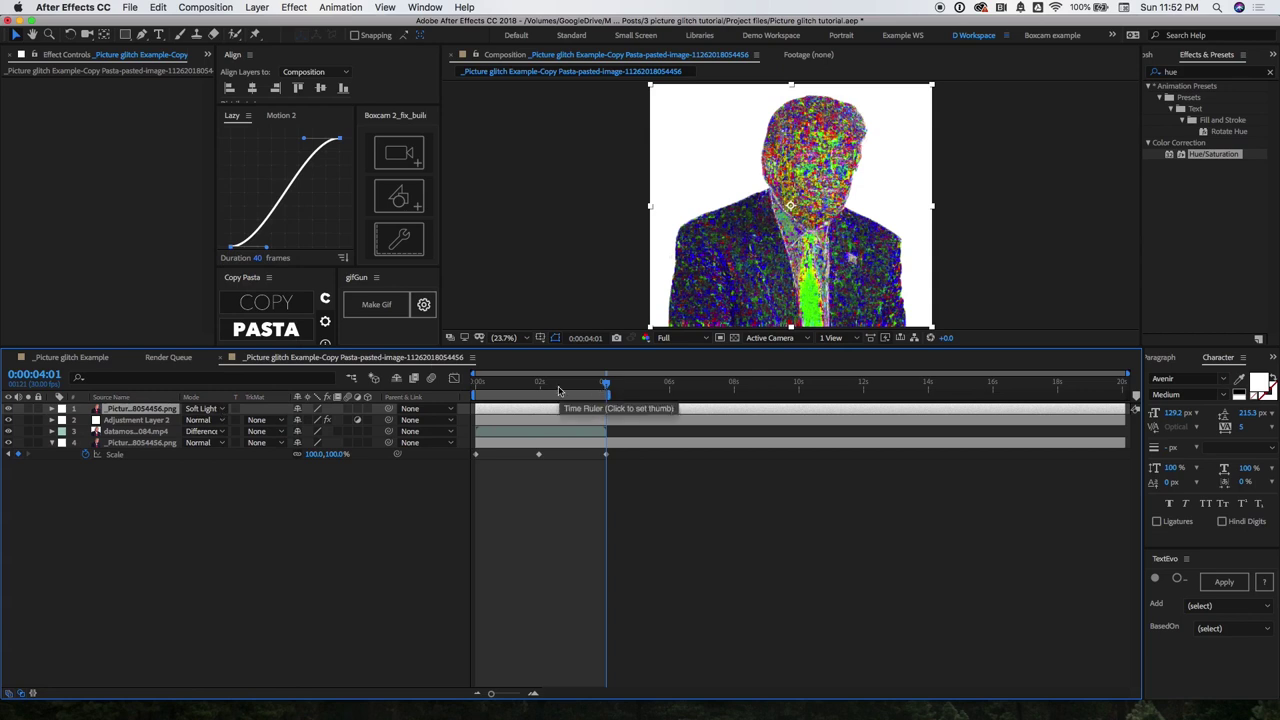
drag(558, 388, 545, 390)
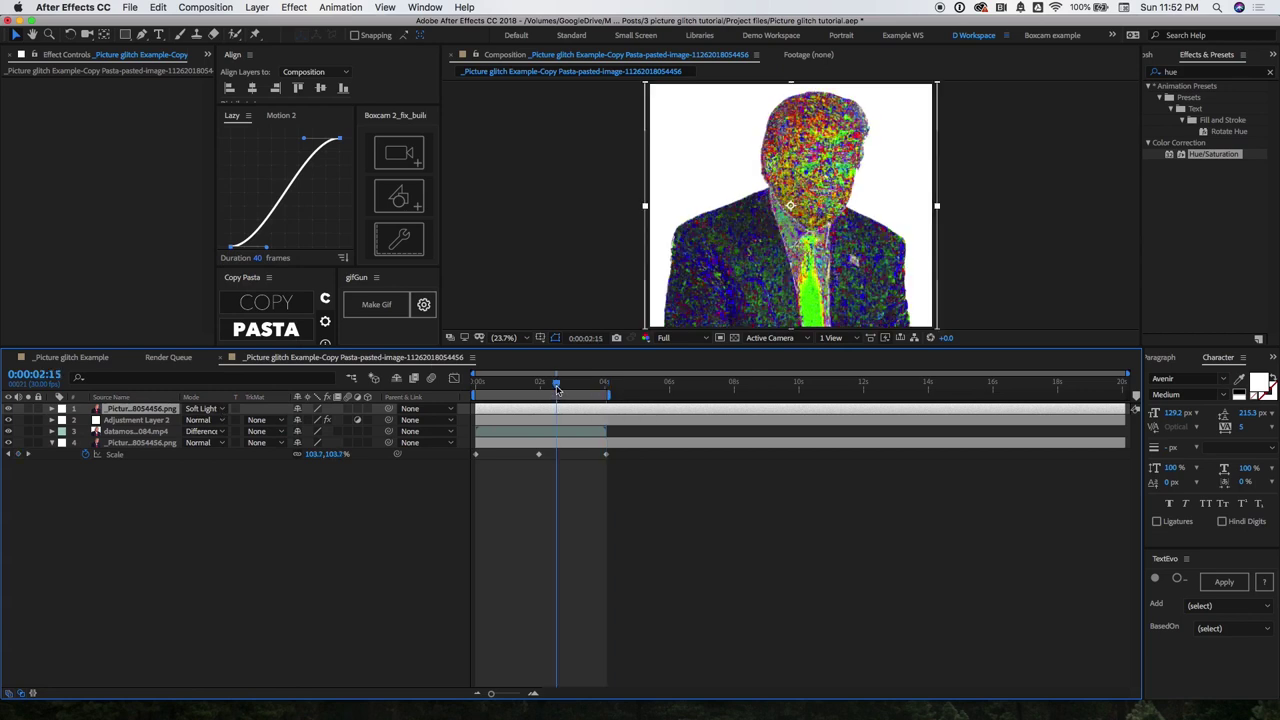
click(517, 432)
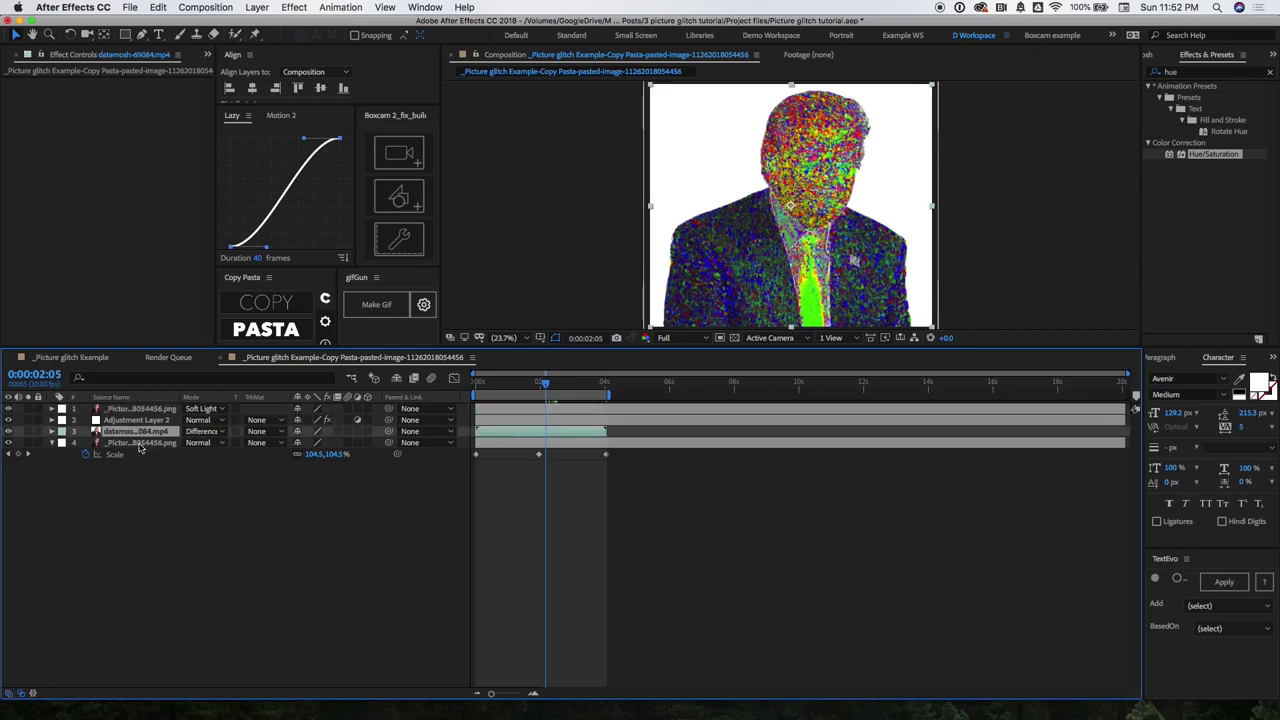
drag(557, 386, 604, 396)
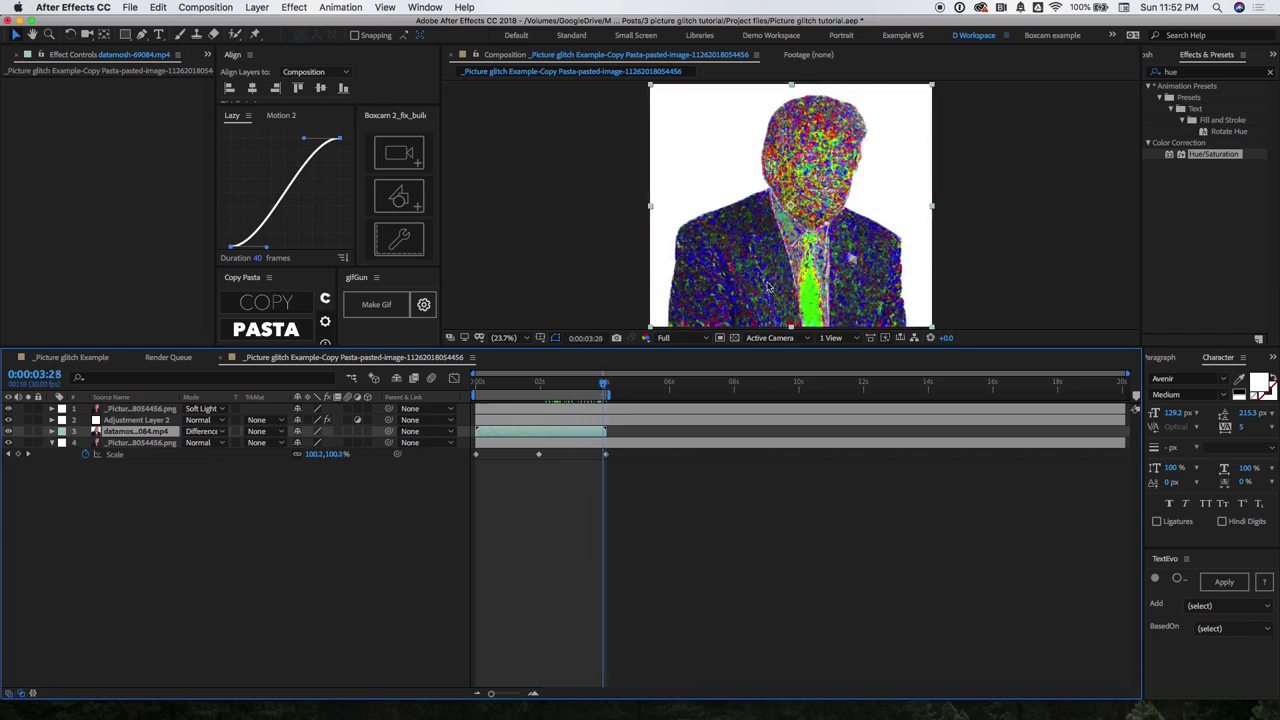
key(period)
key(period)
key(period)
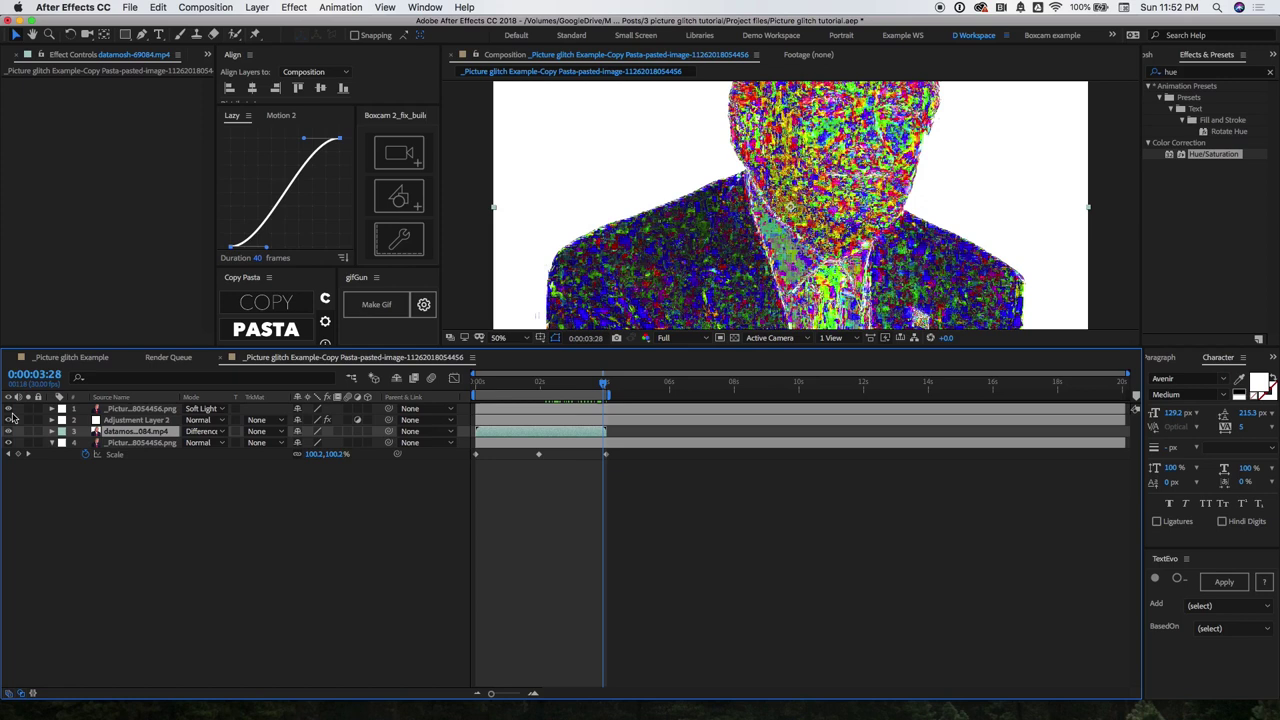
click(9, 430)
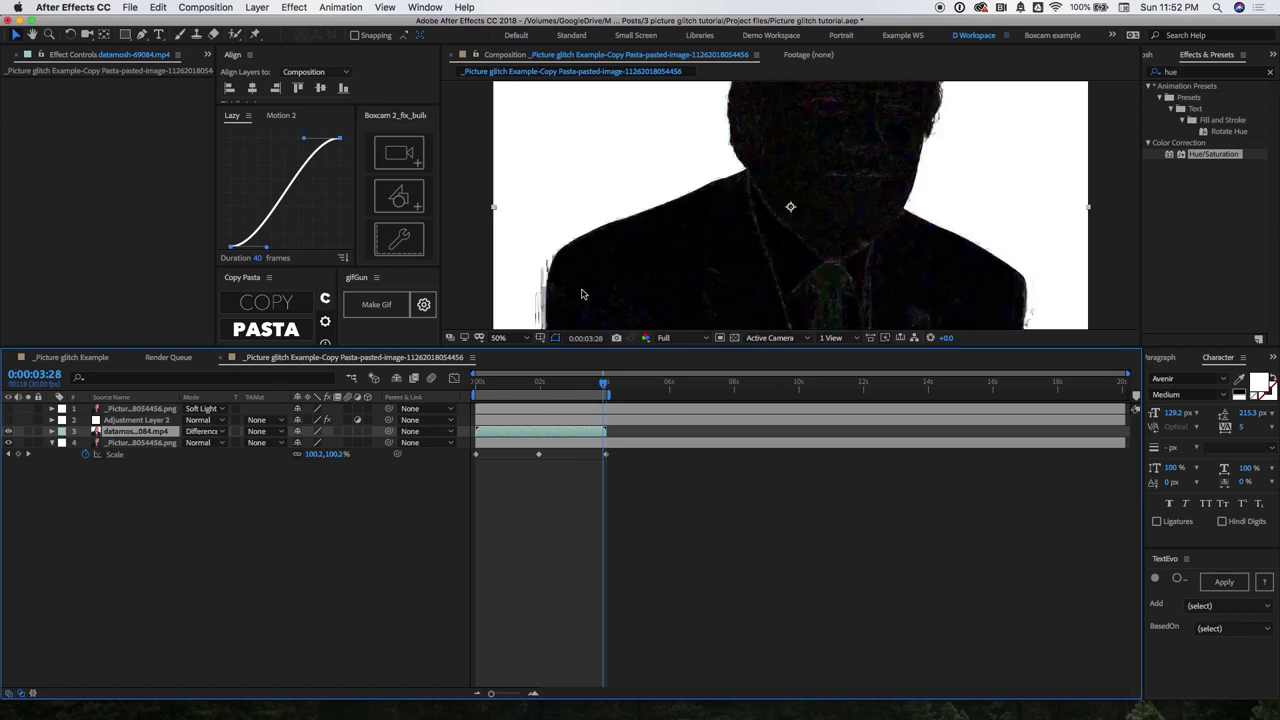
click(9, 410)
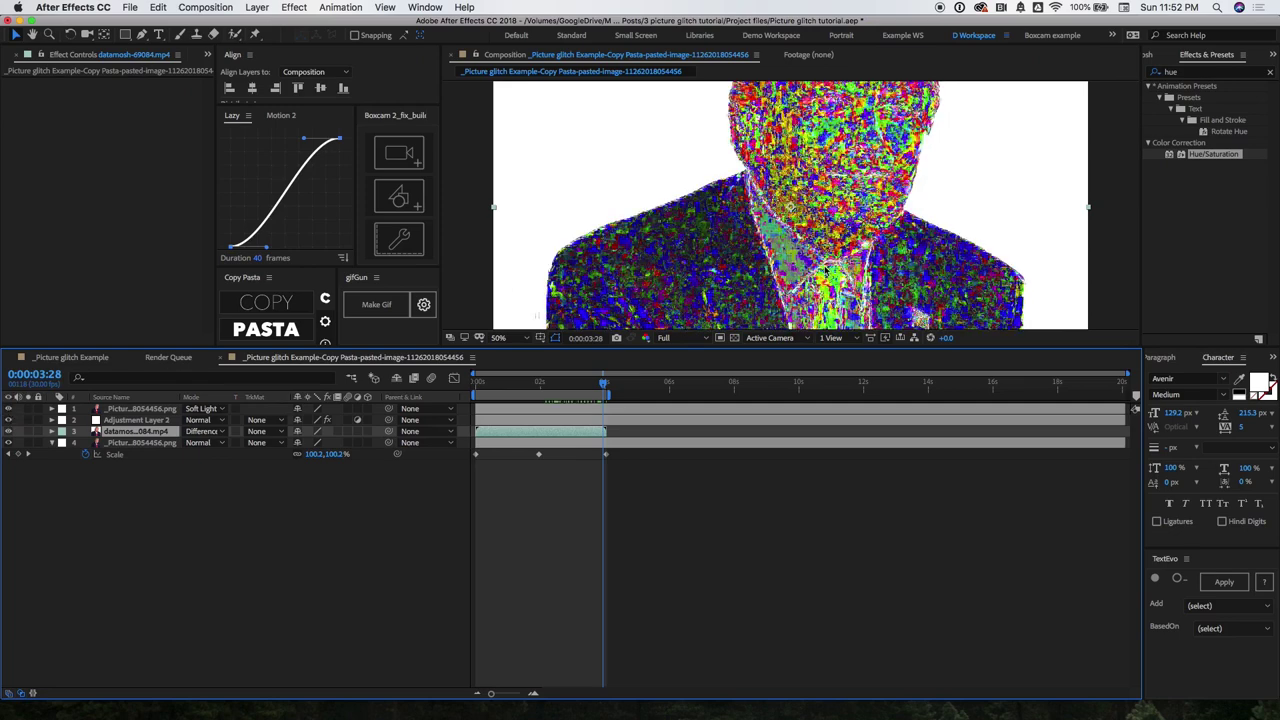
key(comma)
key(comma)
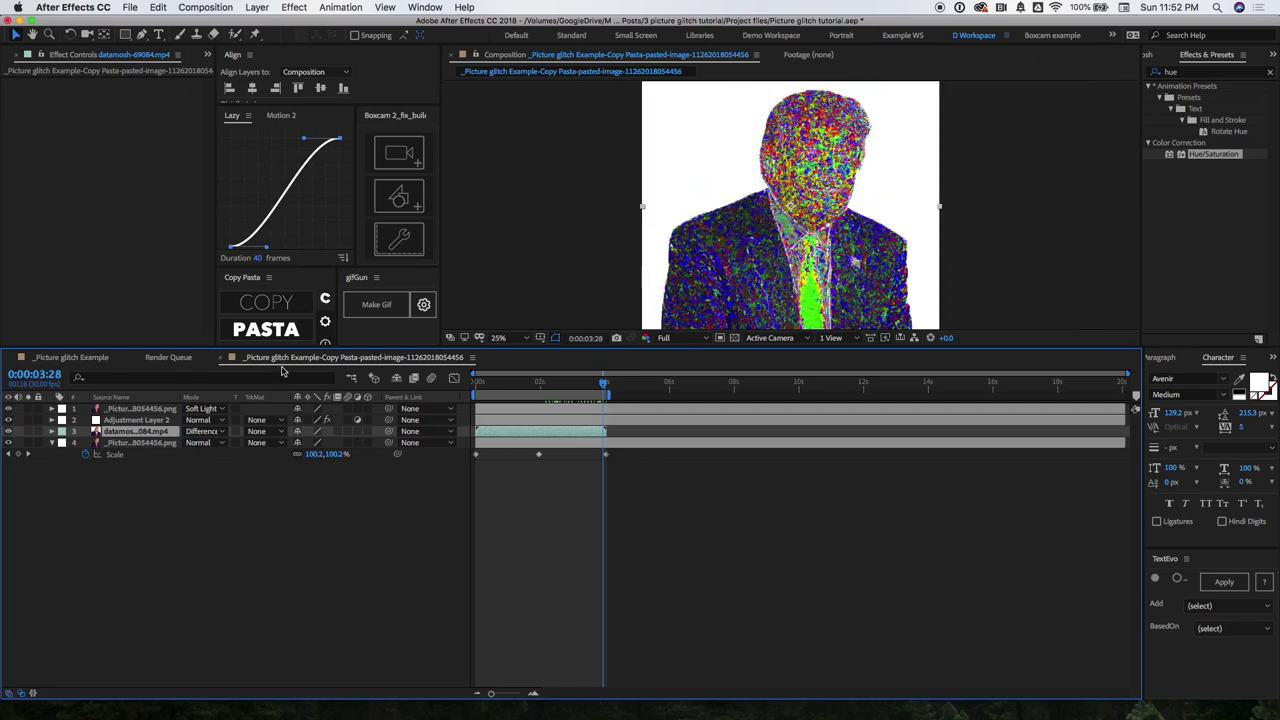
Step: Select all four layers and pre-compose them into Pre-comp 1
click(605, 385)
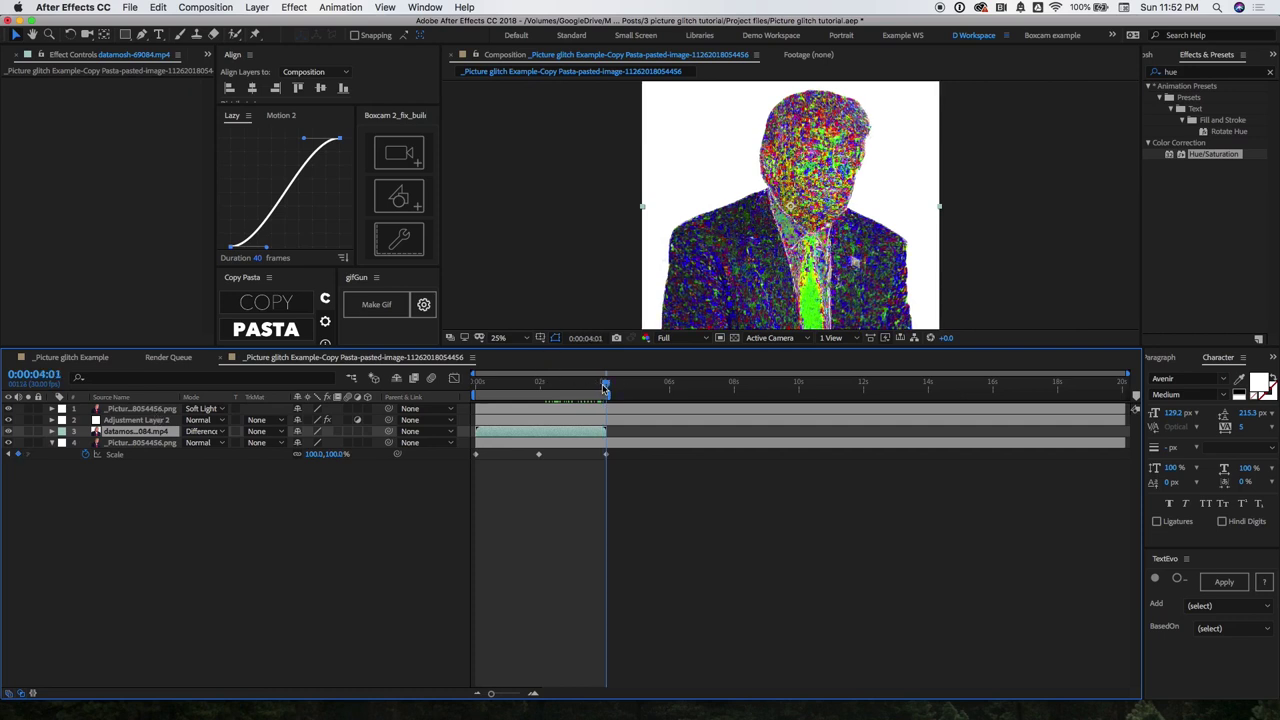
key(super+a)
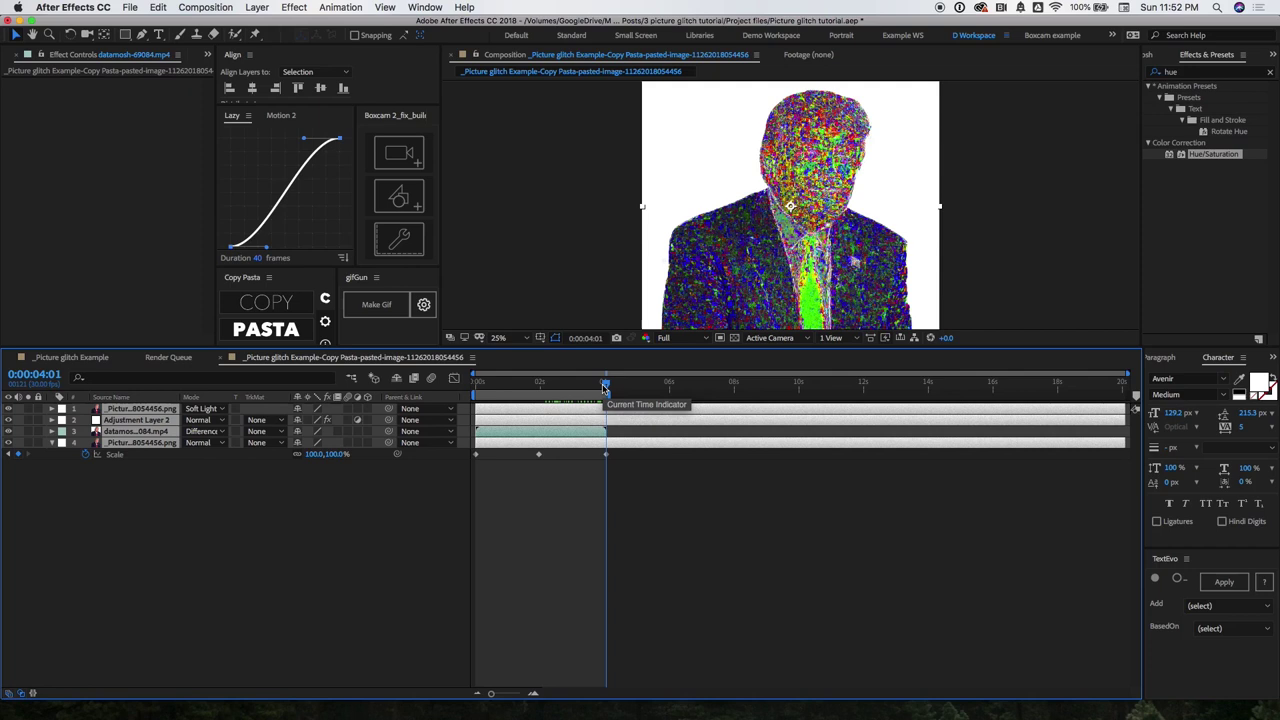
key(super+k)
key(Return)
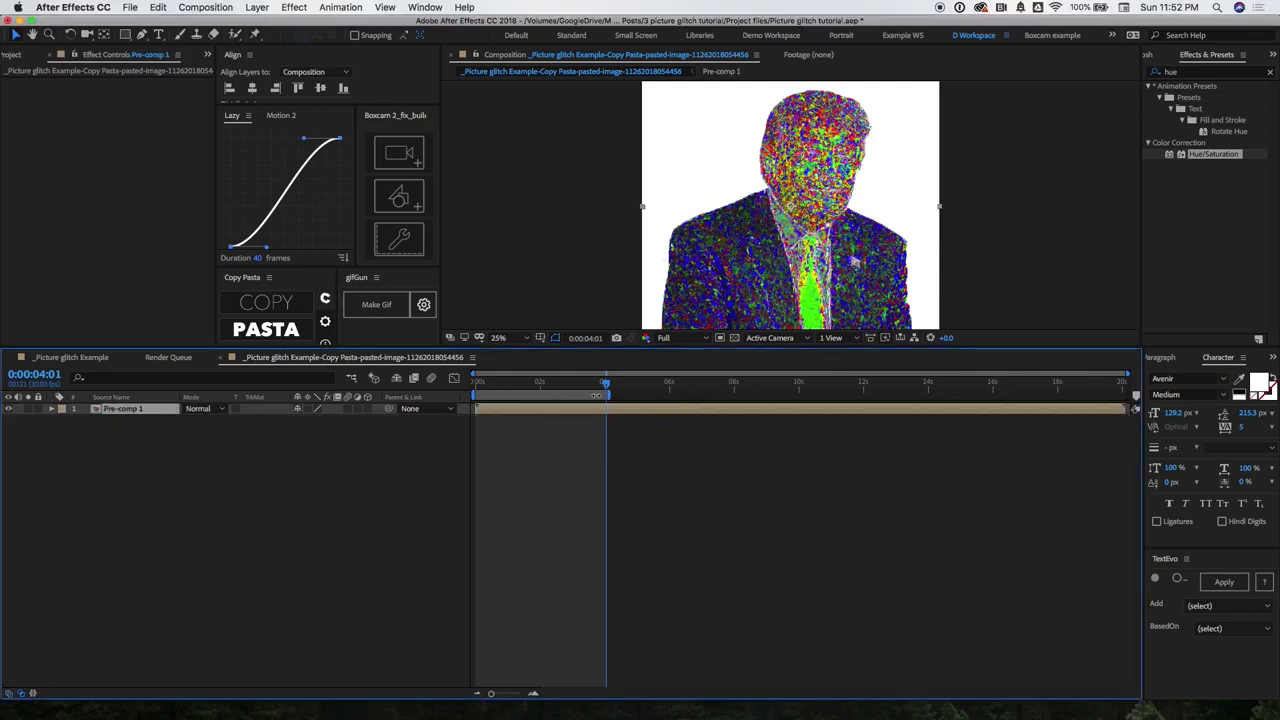
Step: Keyframe Pre-comp 1's Scale: 100% at 0s, 105% at 2s, back to 100% near 4s
key(s)
drag(607, 420, 468, 429)
click(540, 386)
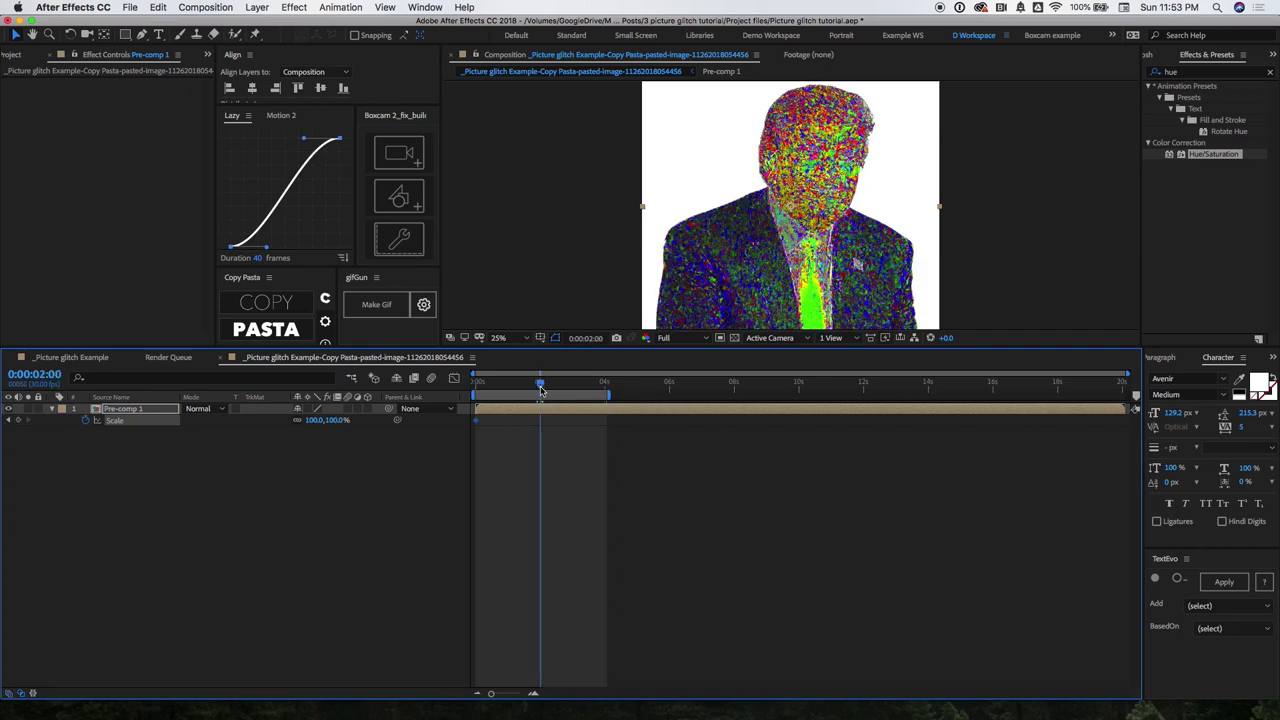
click(313, 420)
key(Return)
click(604, 386)
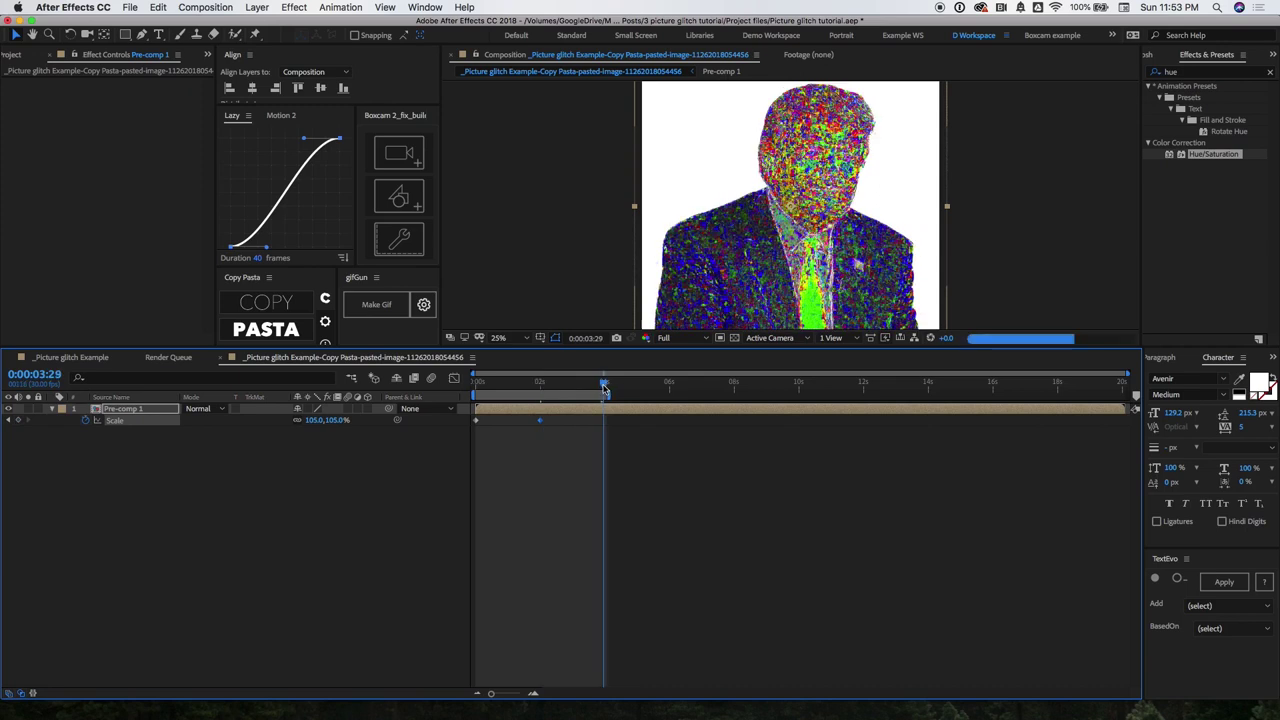
click(338, 420)
text(100)
key(Return)
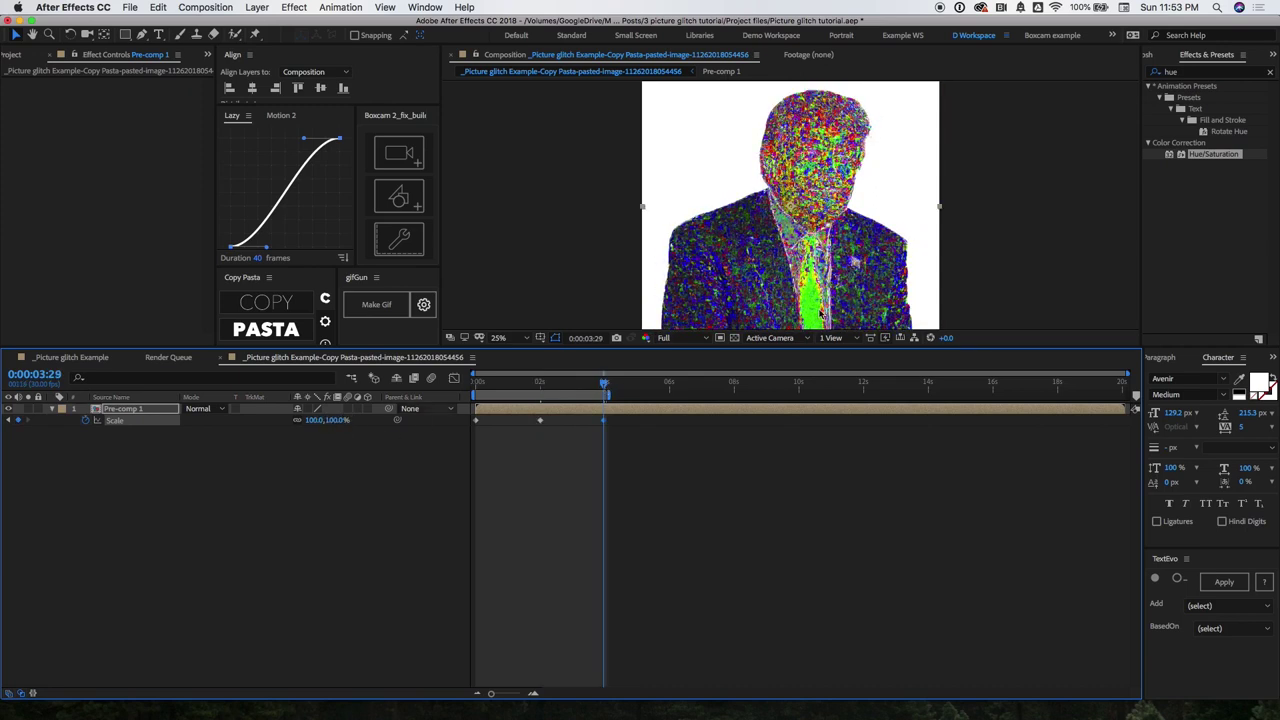
Step: Datamosh the pre-comp with interval 5, duration 5, Remove Frames off and Force Re-render on
click(1157, 60)
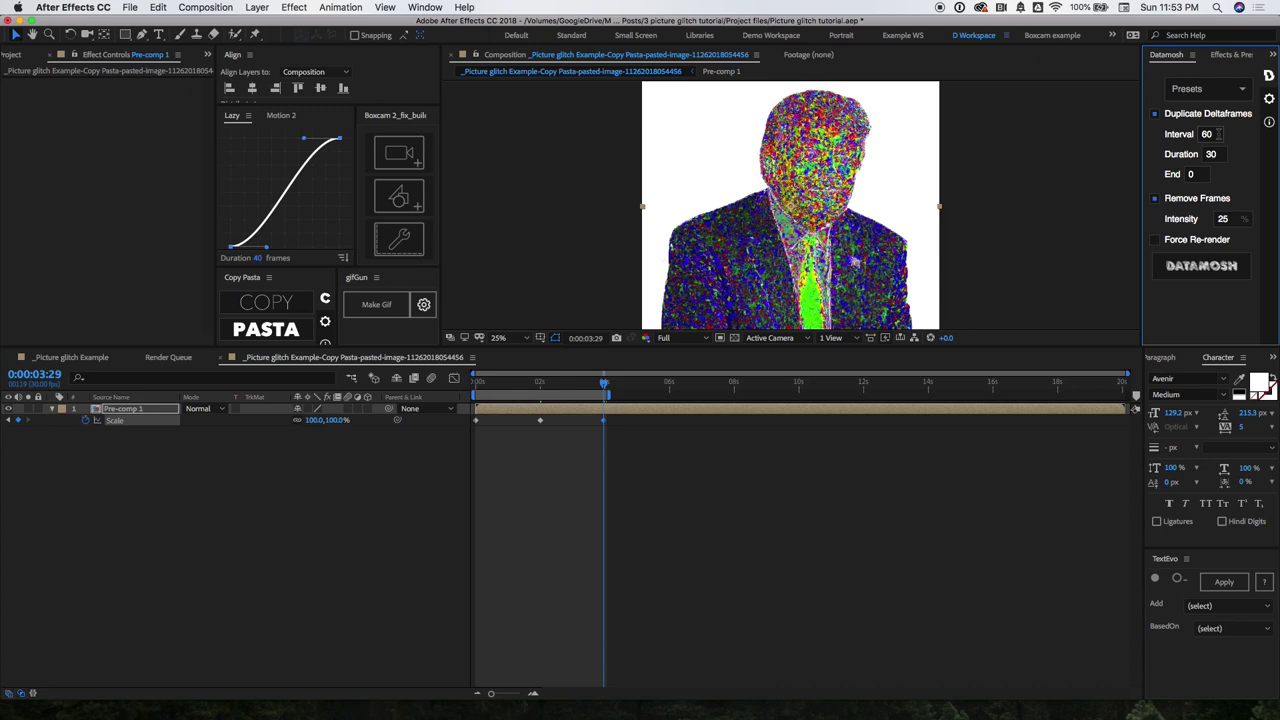
text(5)
key(Tab)
text(5)
click(1155, 199)
click(1156, 216)
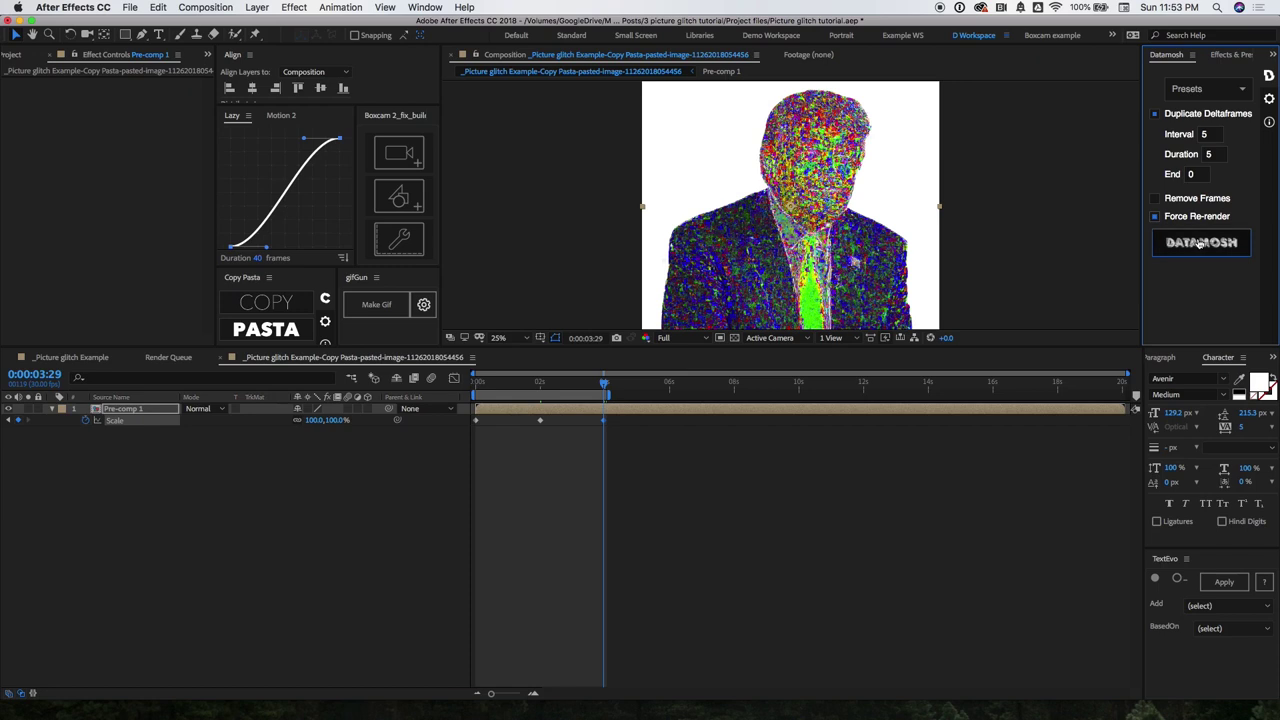
click(1200, 242)
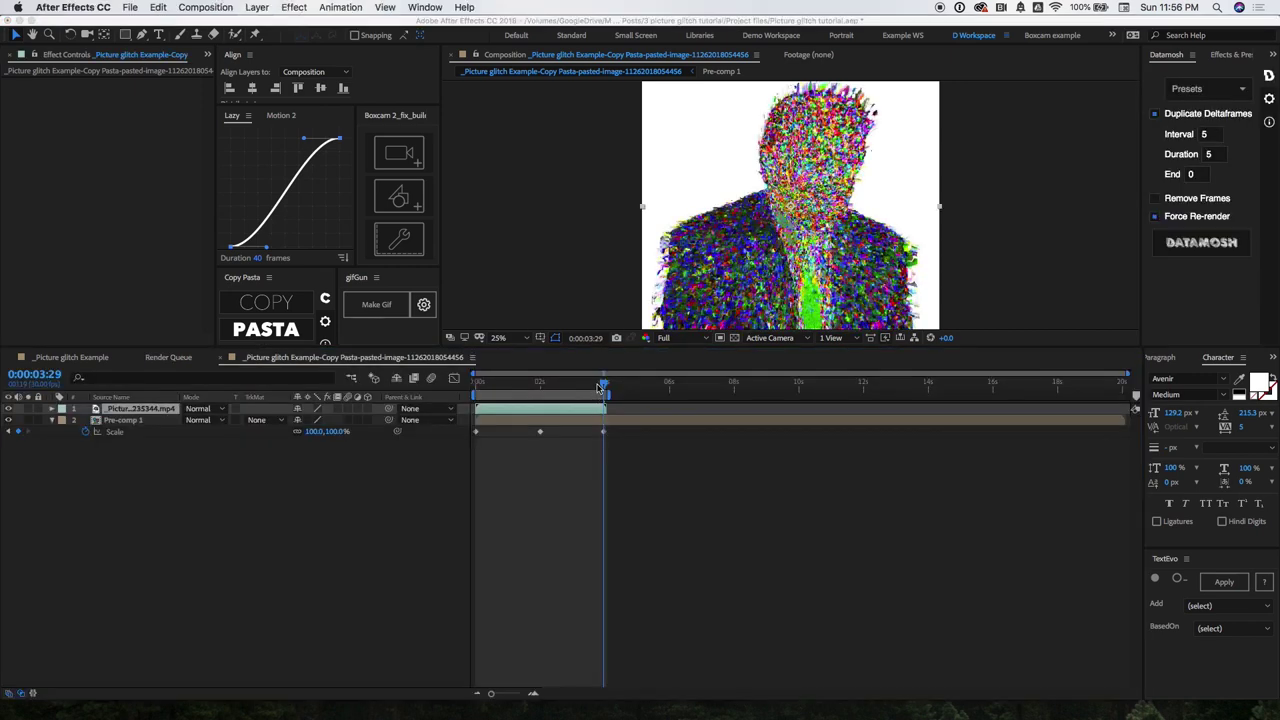
Step: Scrub back slightly, then open Pre-comp 1 in its own tab to show its four layers
mouse_move(600, 387)
mouse_down()
mouse_move(587, 387)
mouse_move(605, 390)
mouse_up()
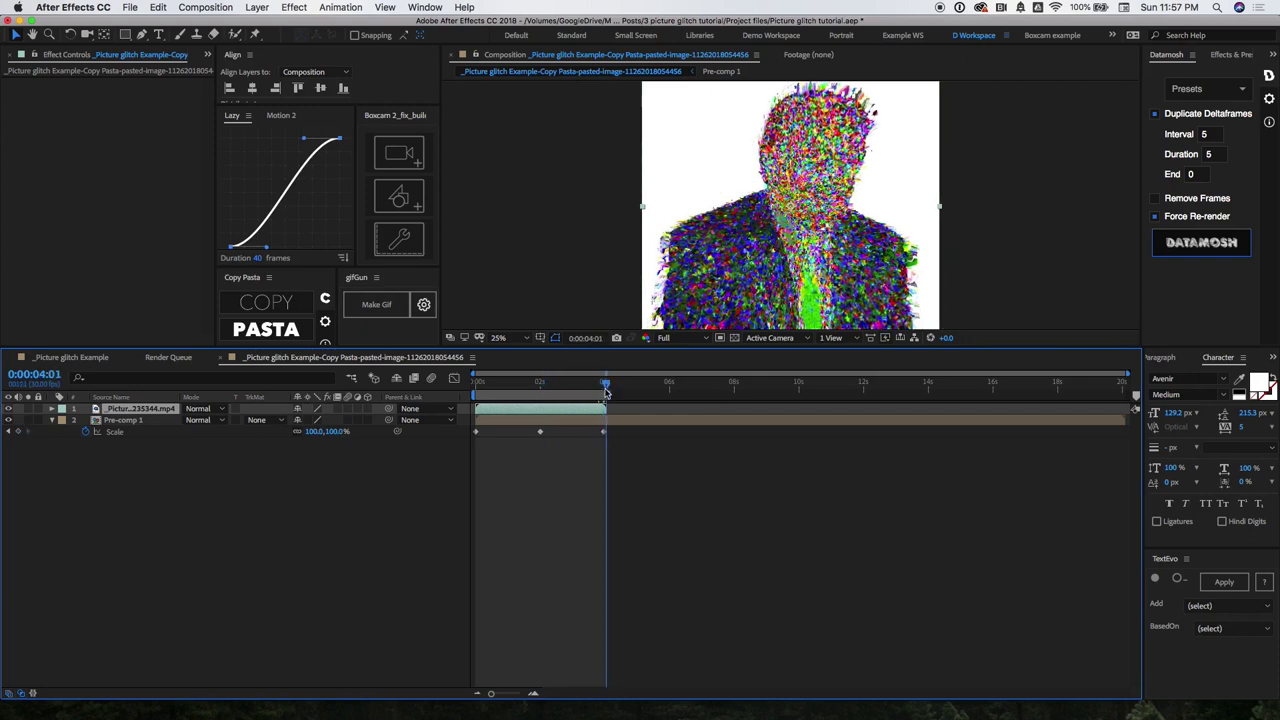
double_click(542, 422)
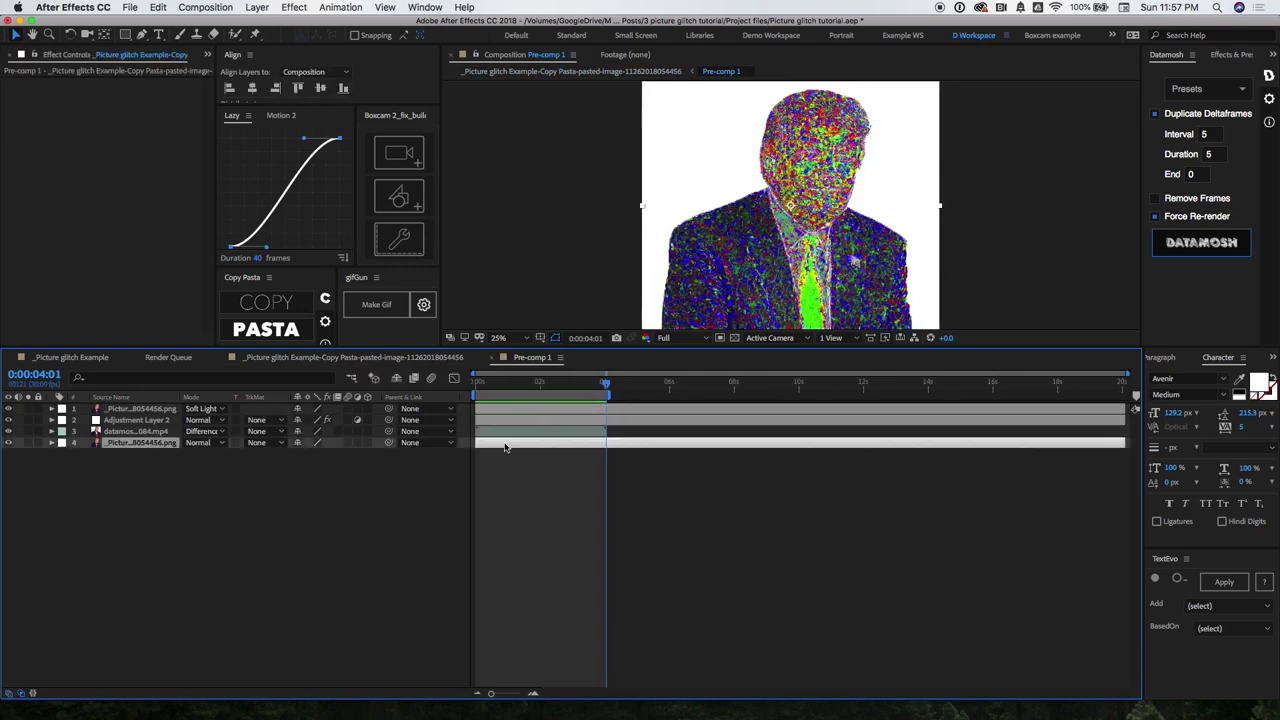
Step: Back in the main glitch comp, set the top clean portrait layer's mode to Stencil Alpha
key(Tab)
click(377, 463)
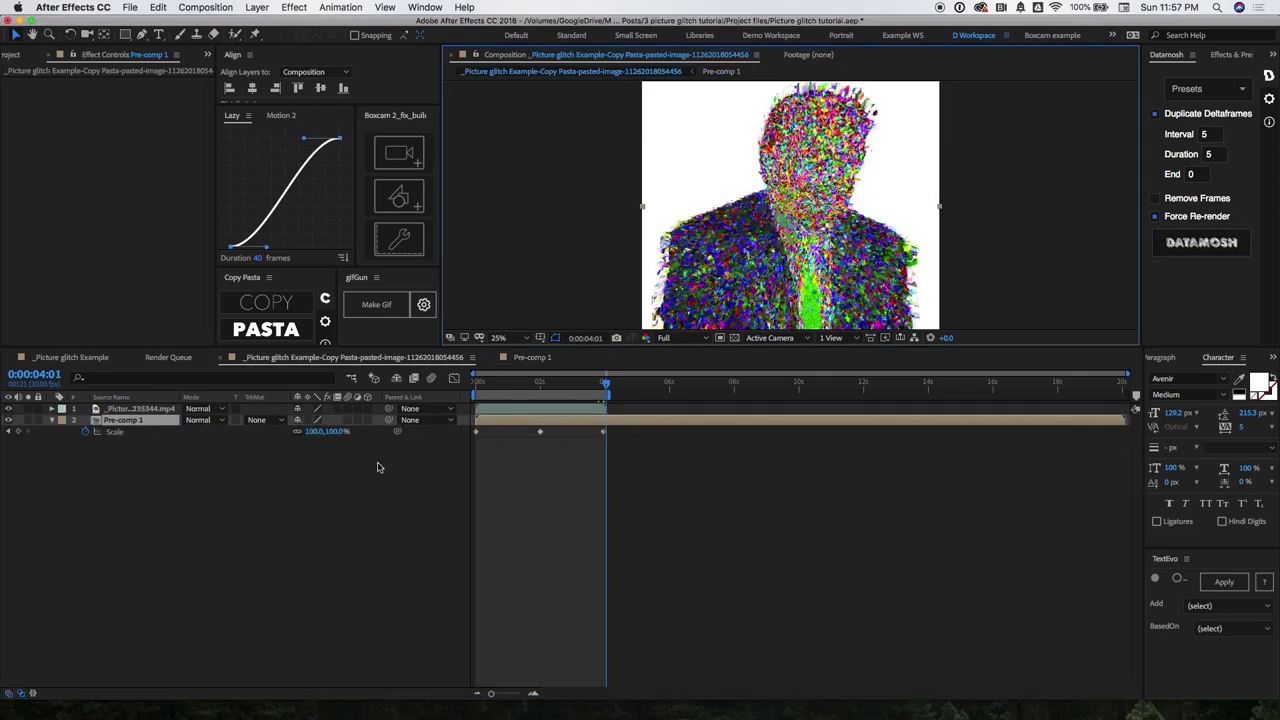
key(ctrl+z)
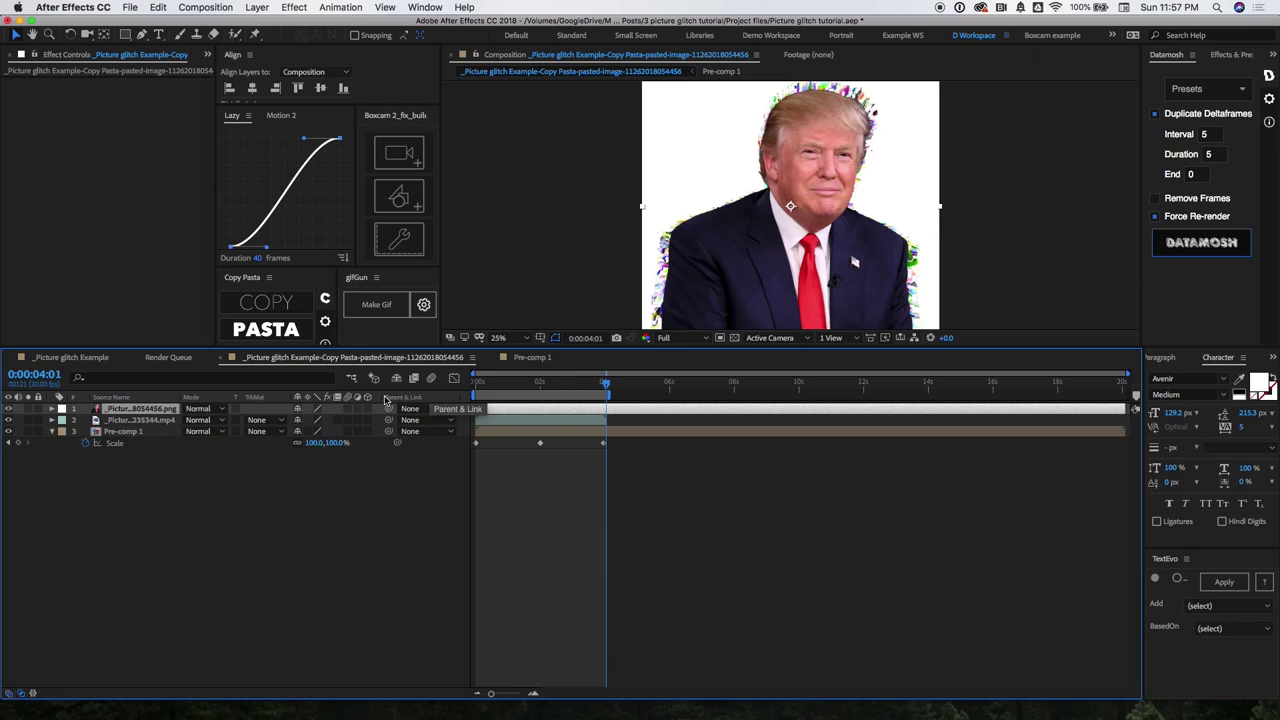
click(205, 408)
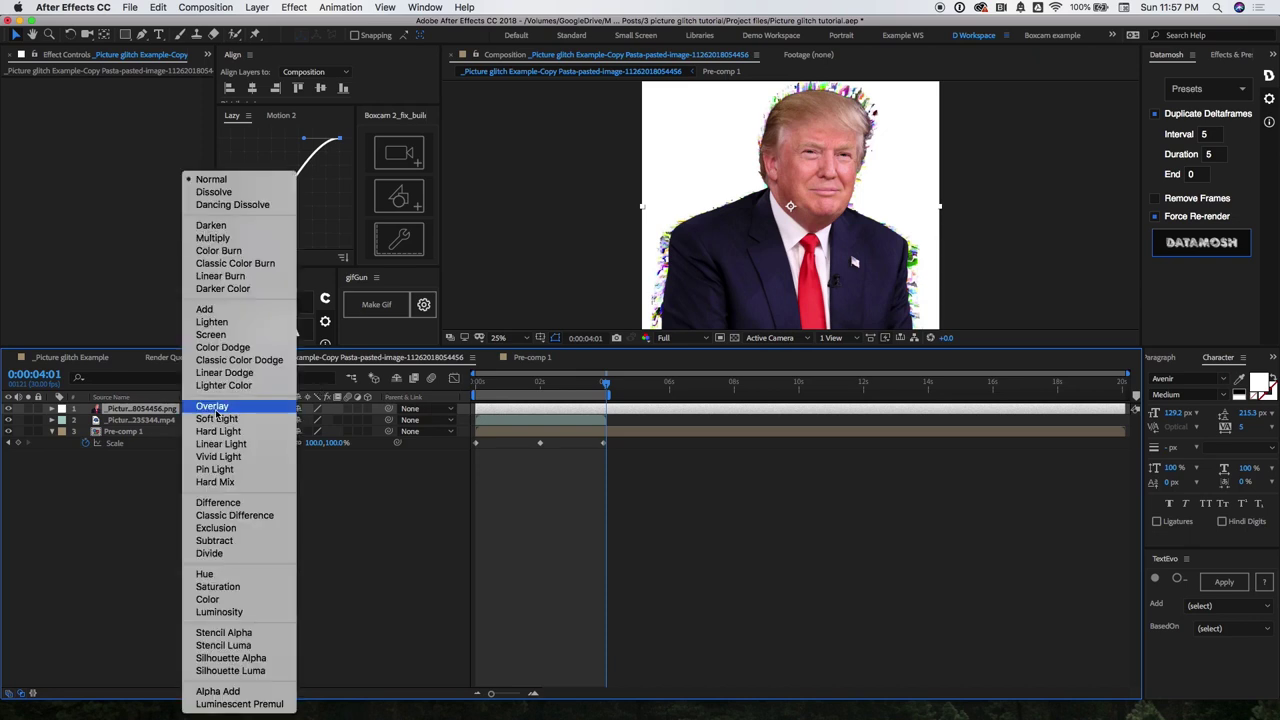
click(222, 633)
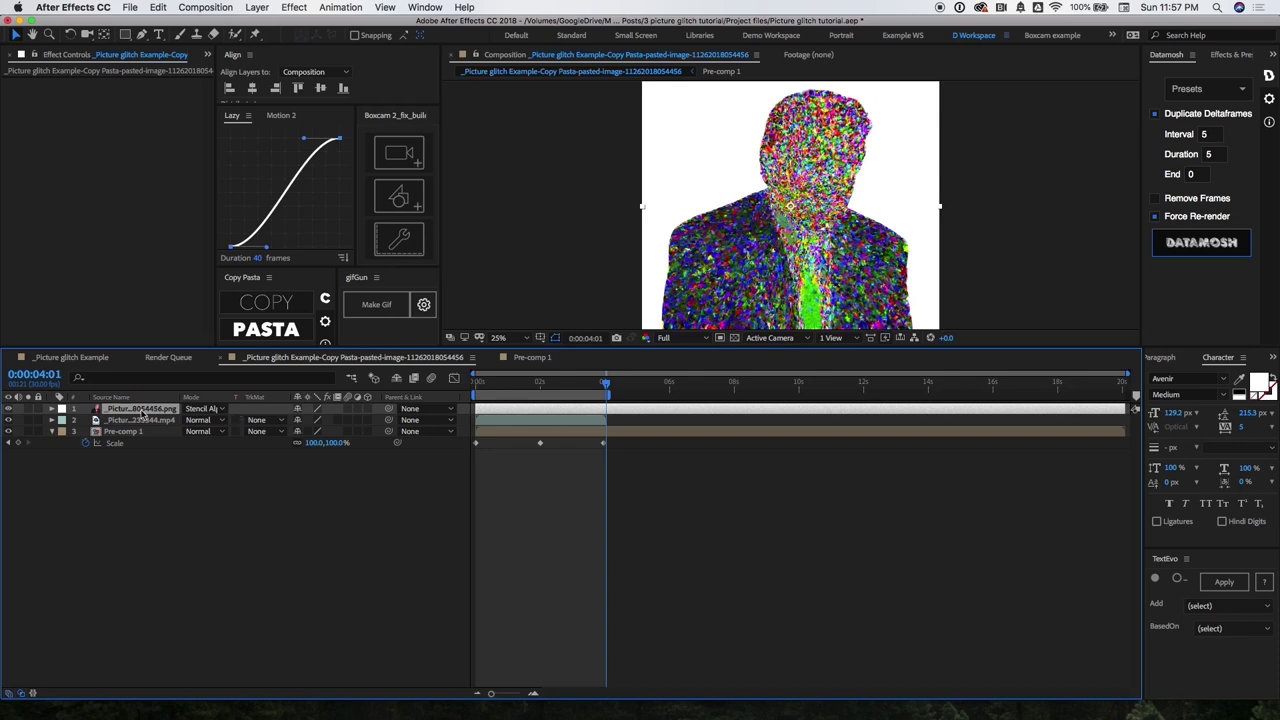
Step: Duplicate the stencilled portrait and blend the copy with Add, after trying Overlay and Exclusion
key(ctrl+d)
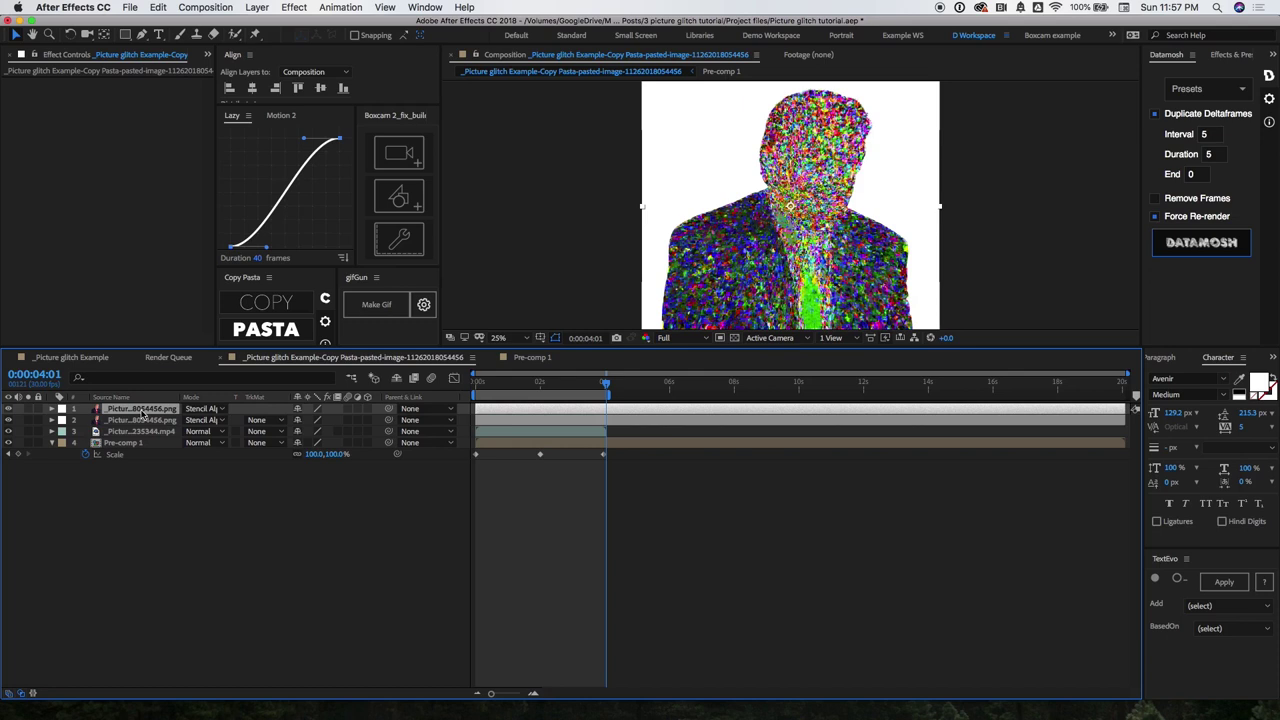
click(205, 409)
click(207, 406)
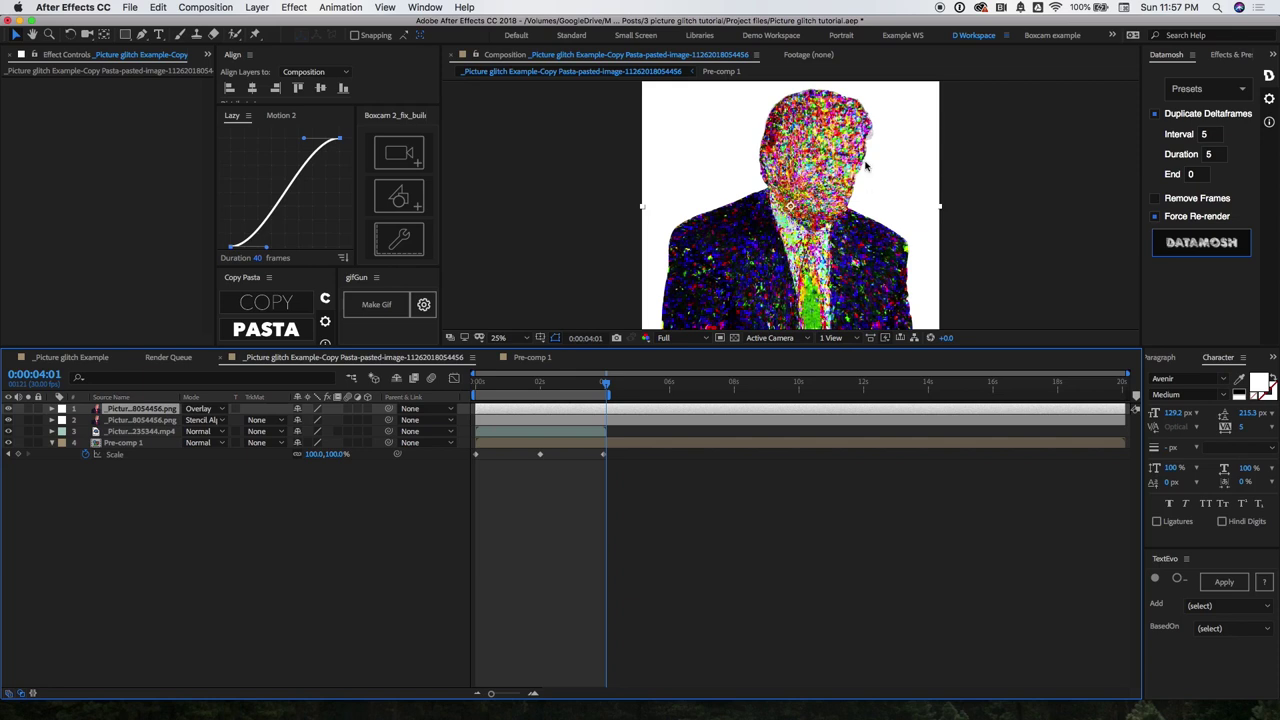
click(207, 408)
click(232, 528)
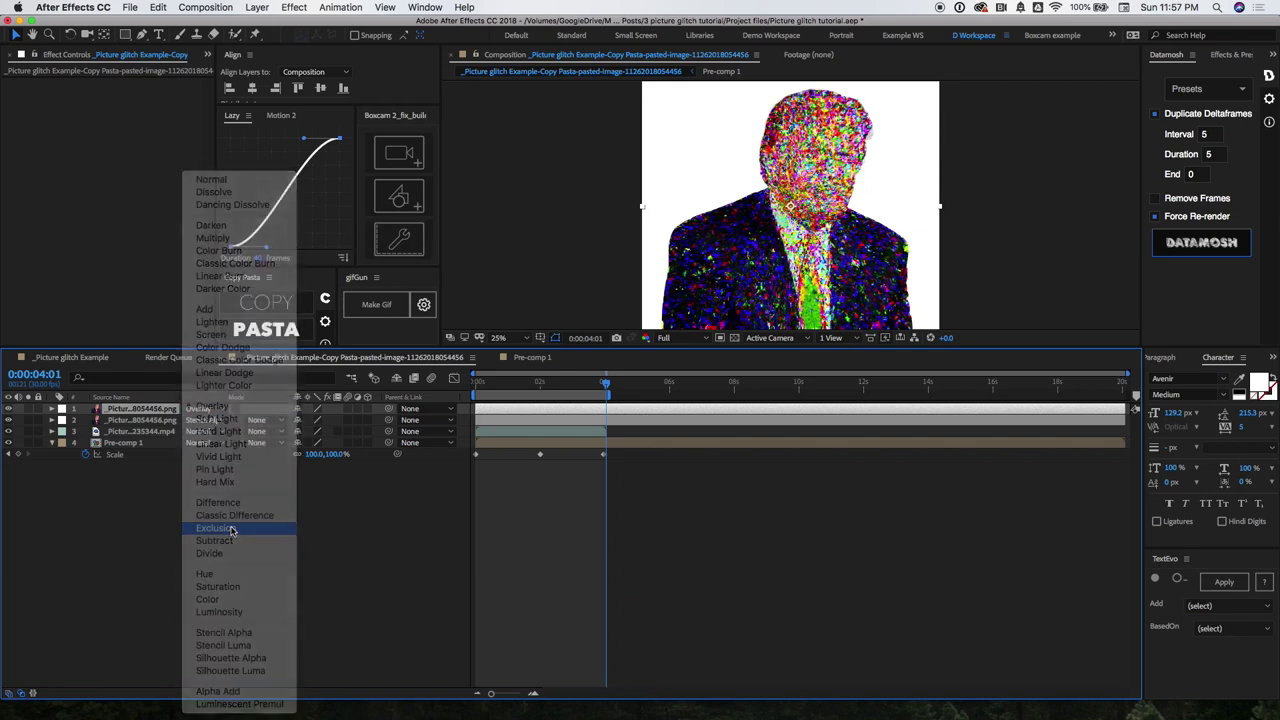
click(208, 409)
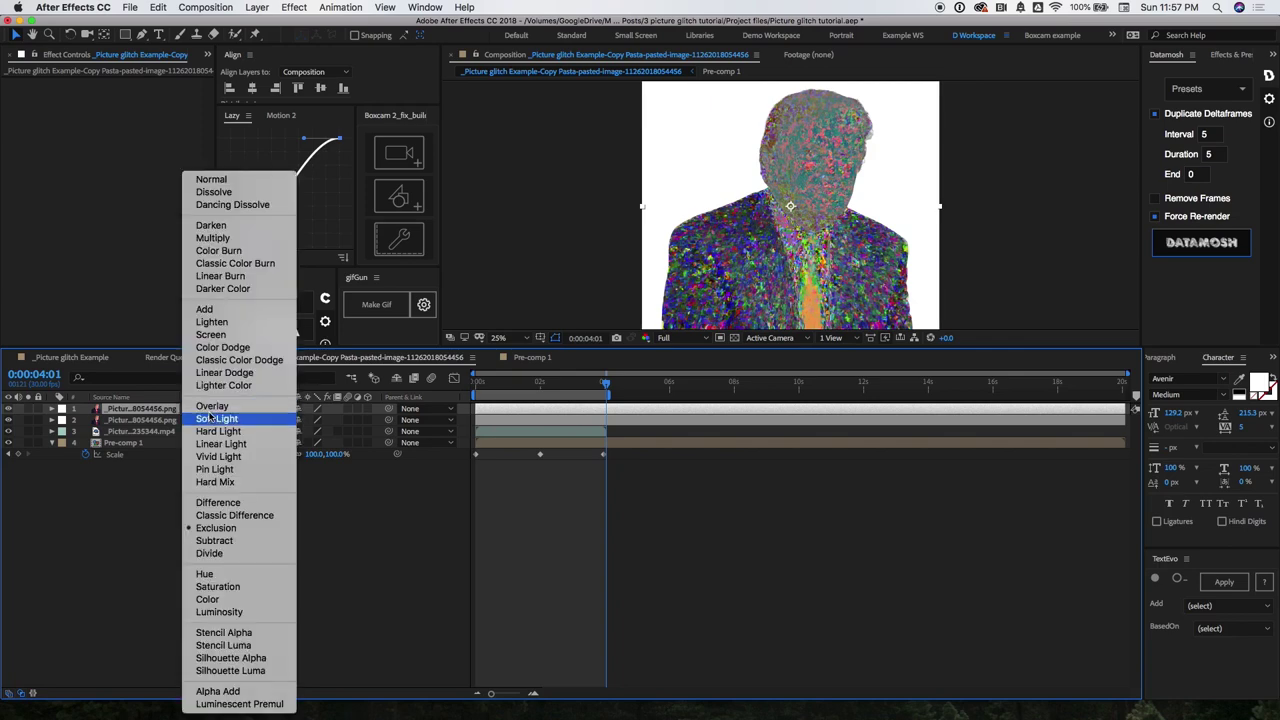
click(218, 311)
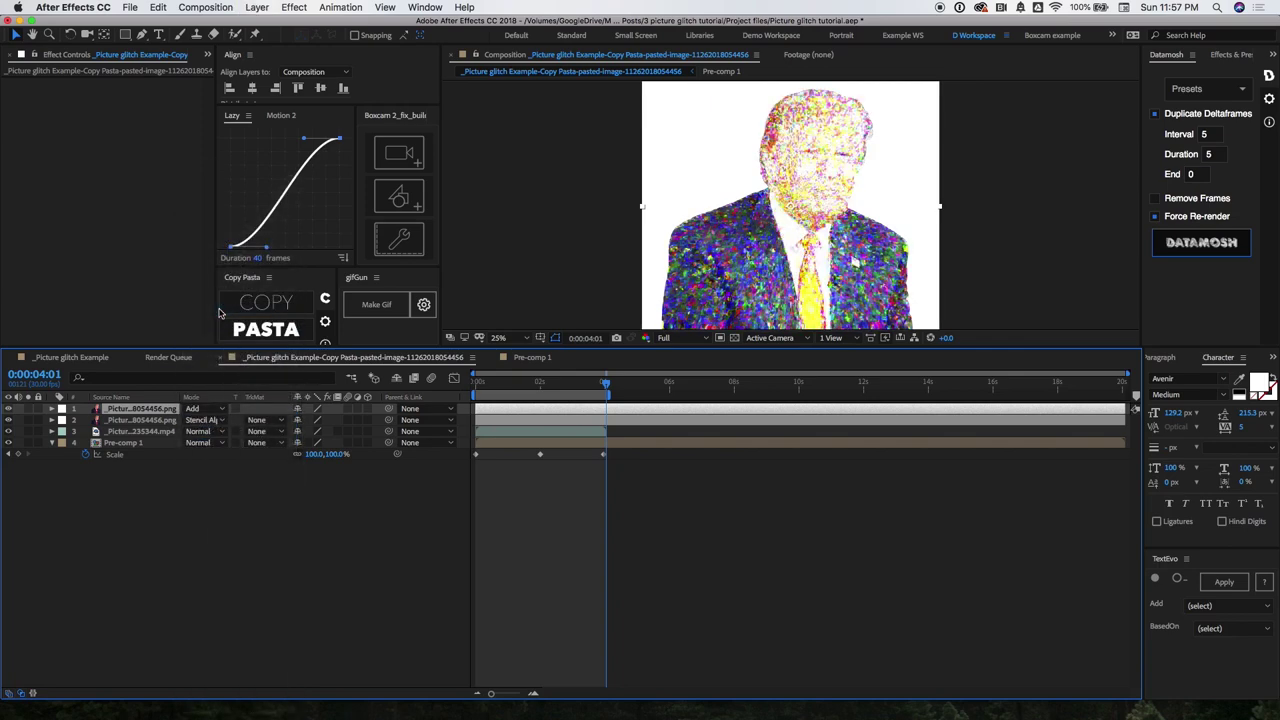
click(198, 409)
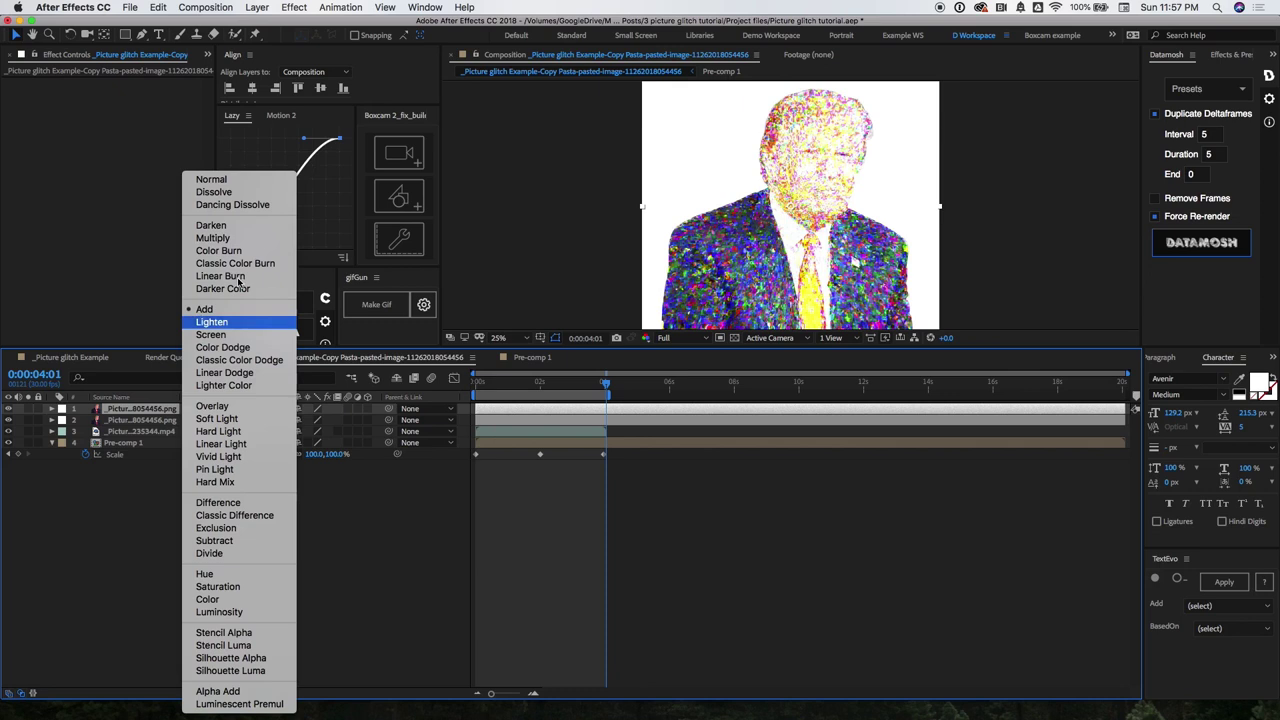
click(530, 378)
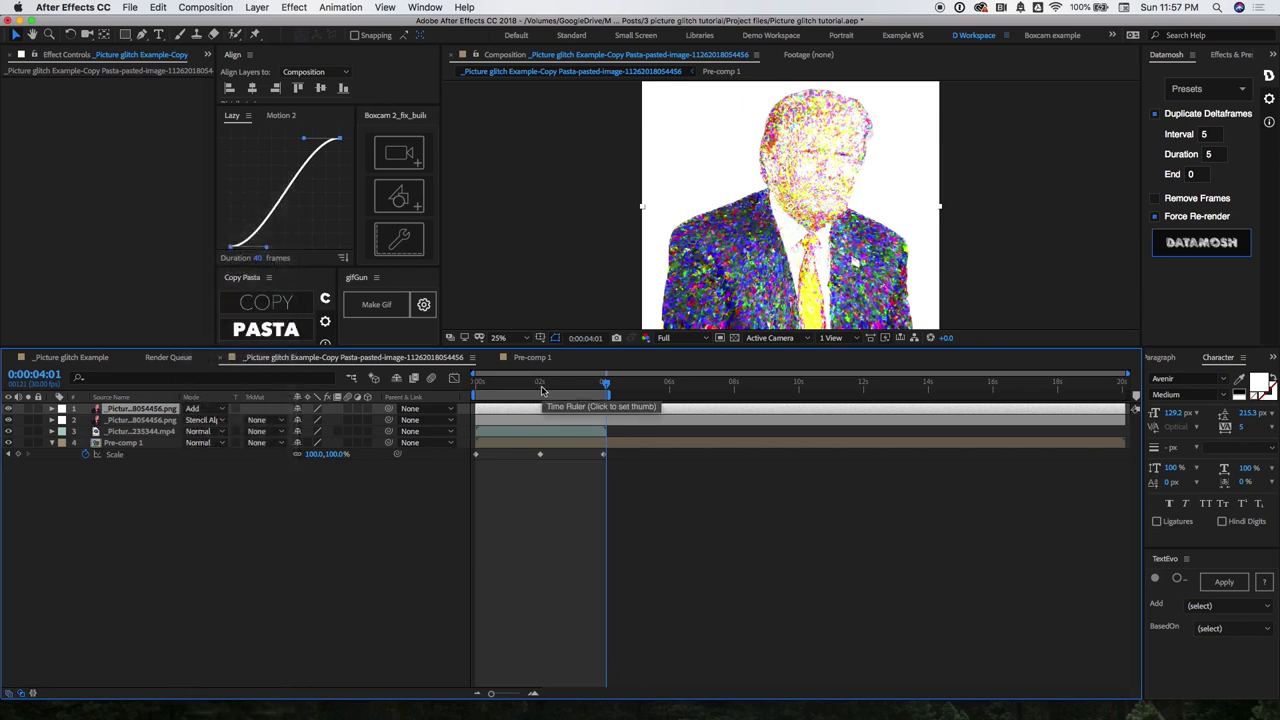
Step: Scrub back to the first frame and play a preview of the glitch animation
drag(542, 390, 483, 390)
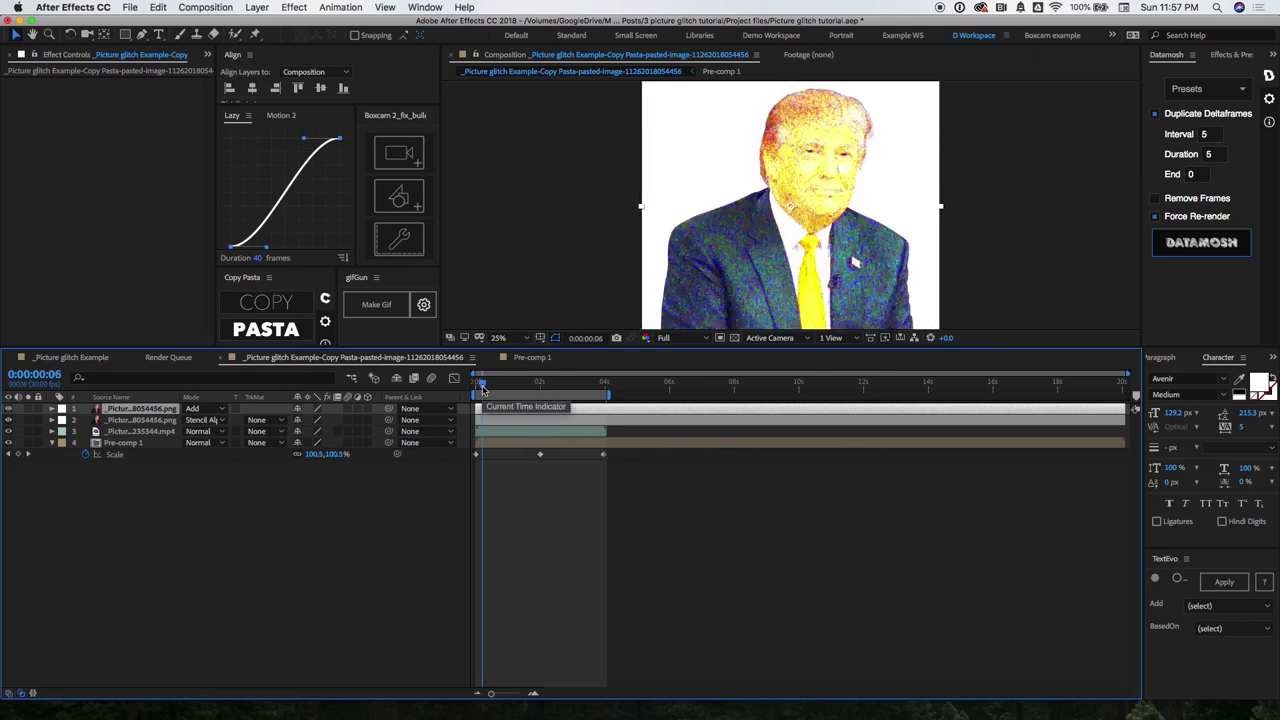
drag(483, 390, 466, 390)
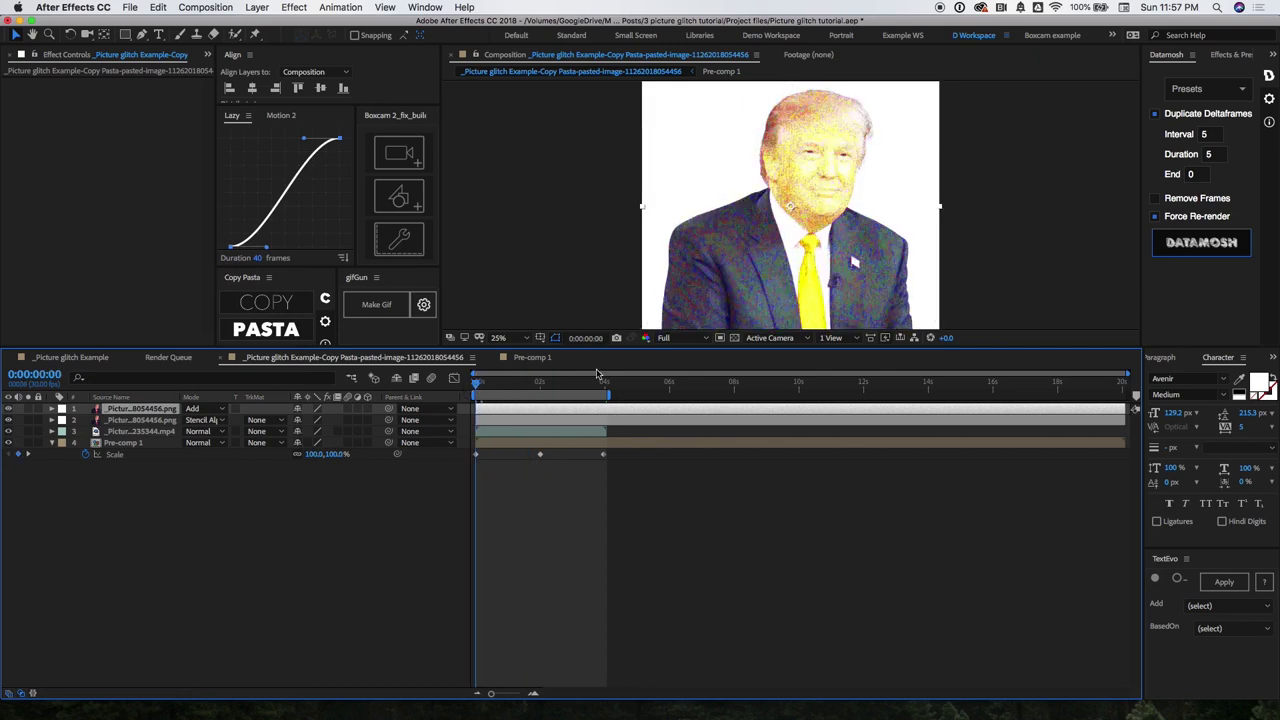
key(space)
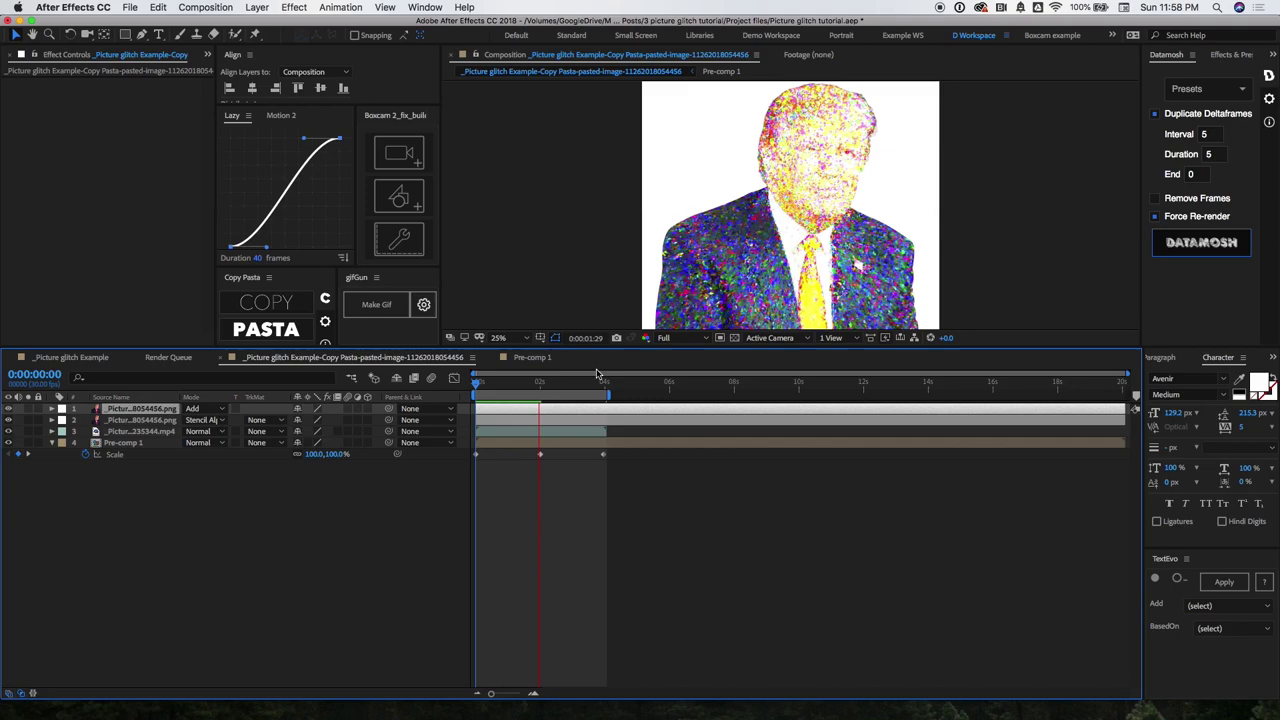
key(grave)
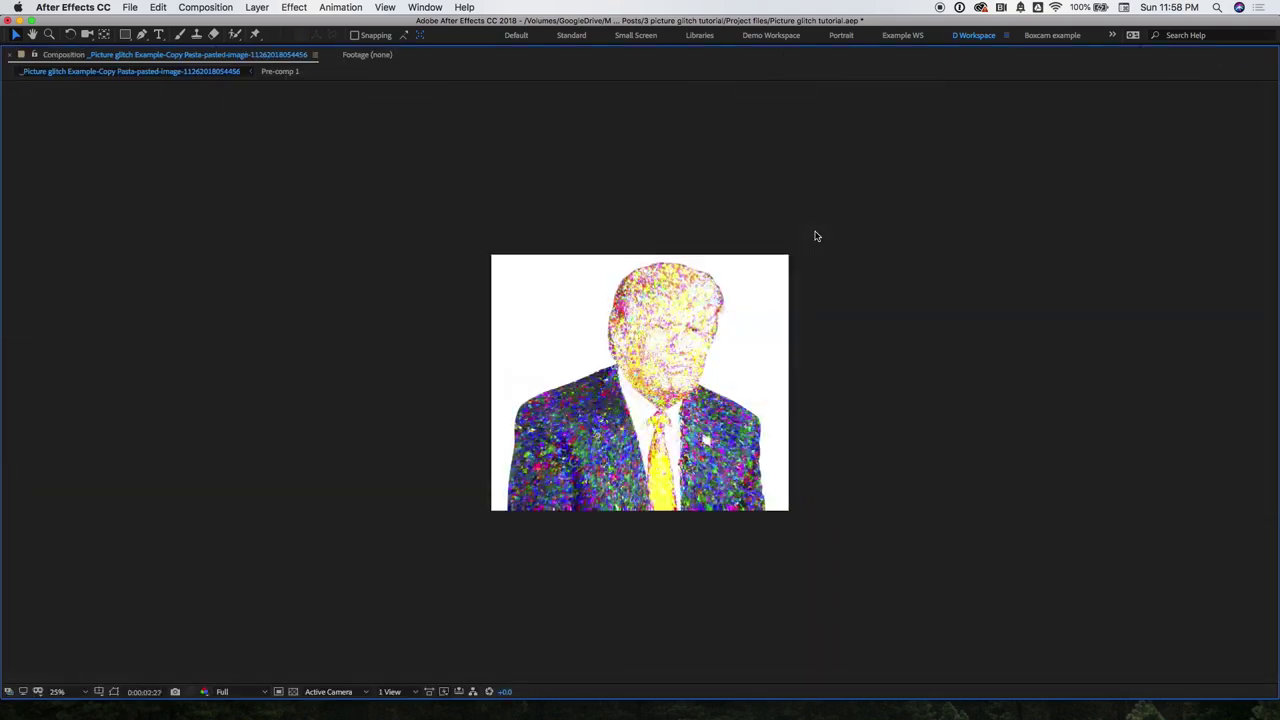
key(shift+slash)
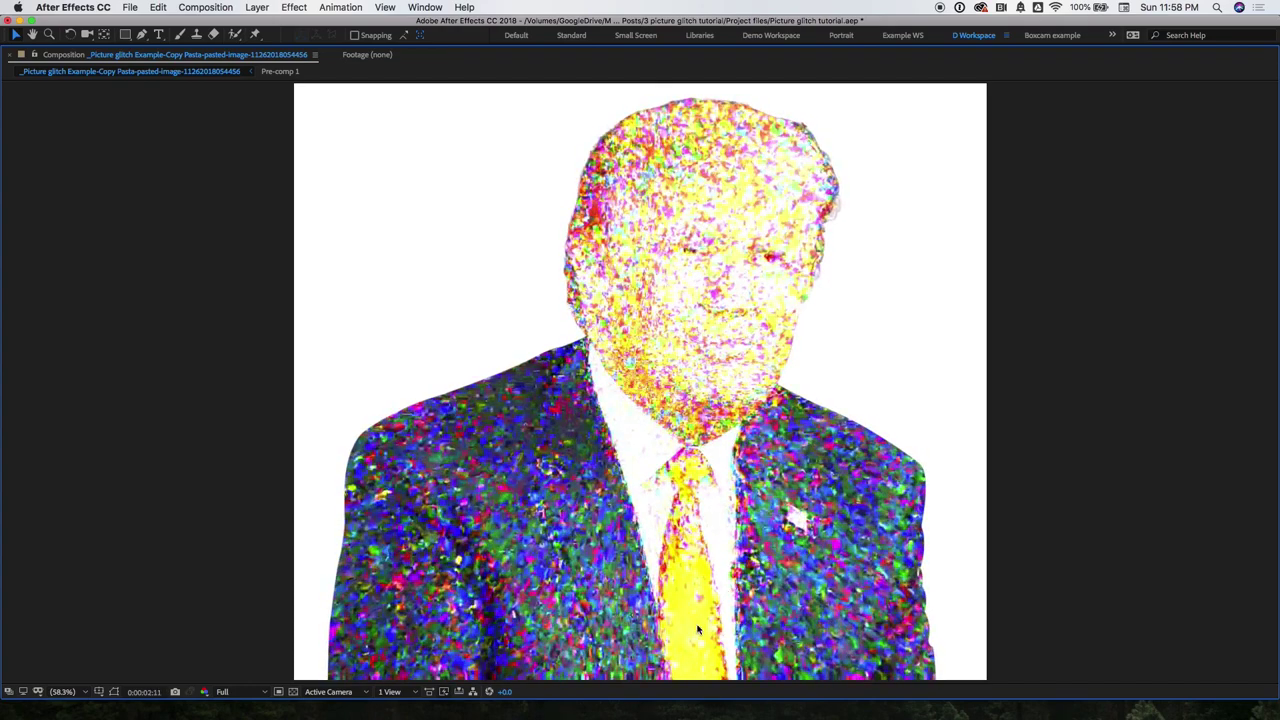
key(grave)
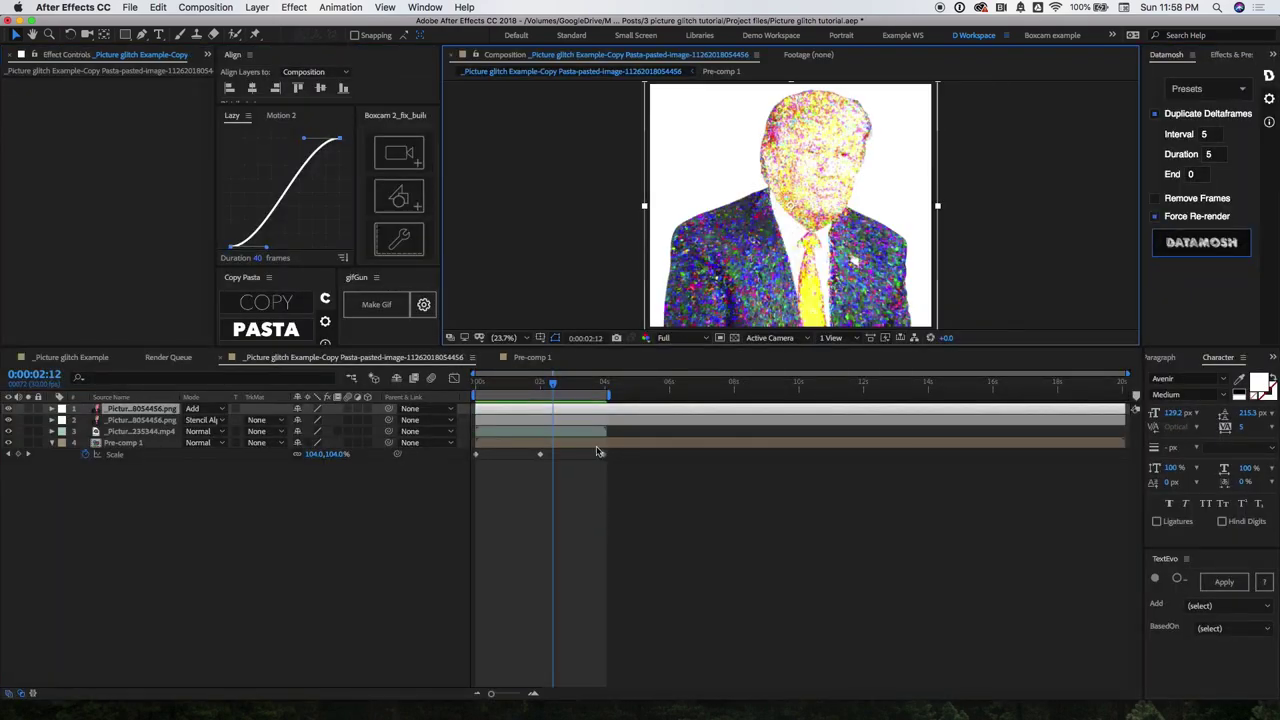
drag(543, 383, 593, 394)
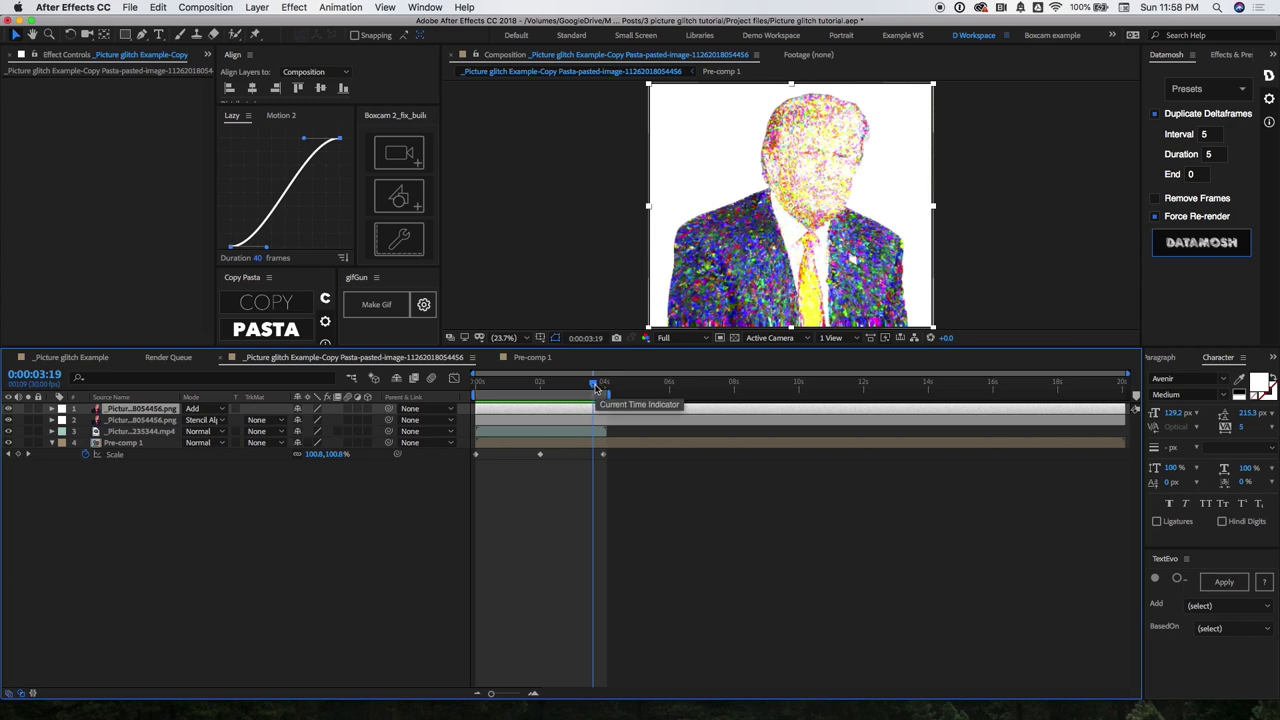
drag(595, 388, 549, 386)
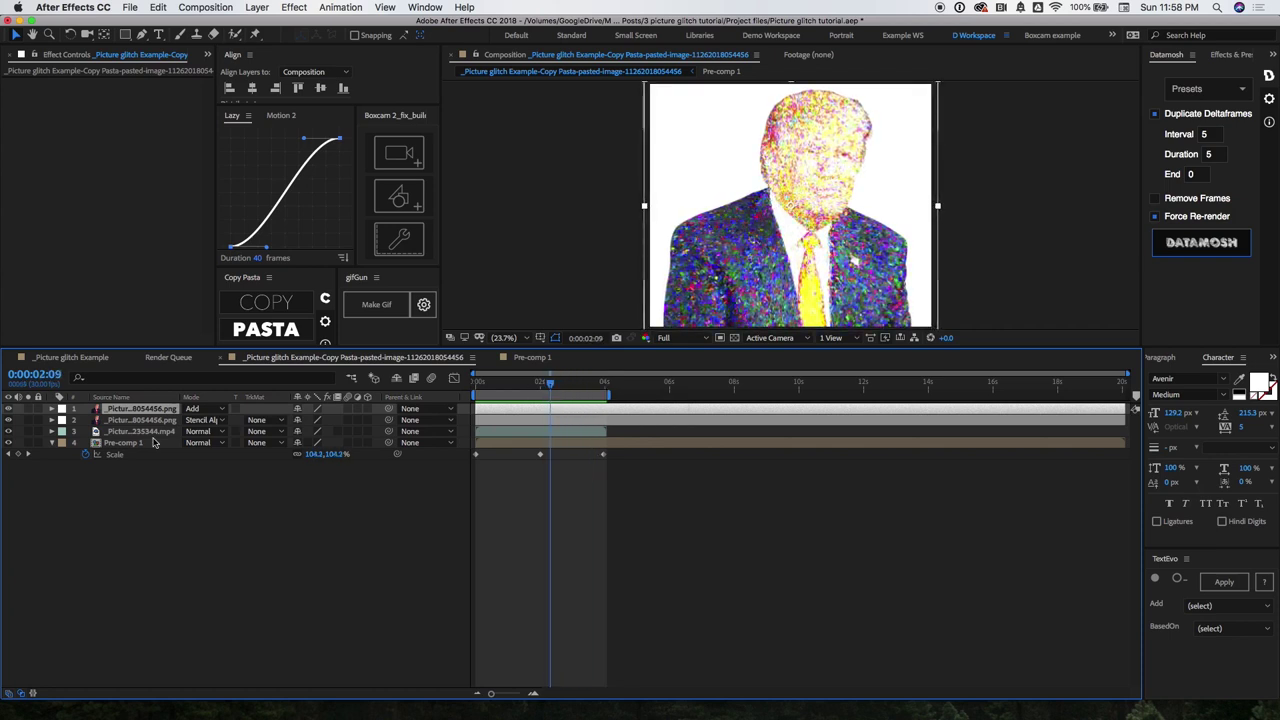
Step: Switch the top portrait copy's blend mode from Overlay to Hard Light
click(198, 408)
click(200, 403)
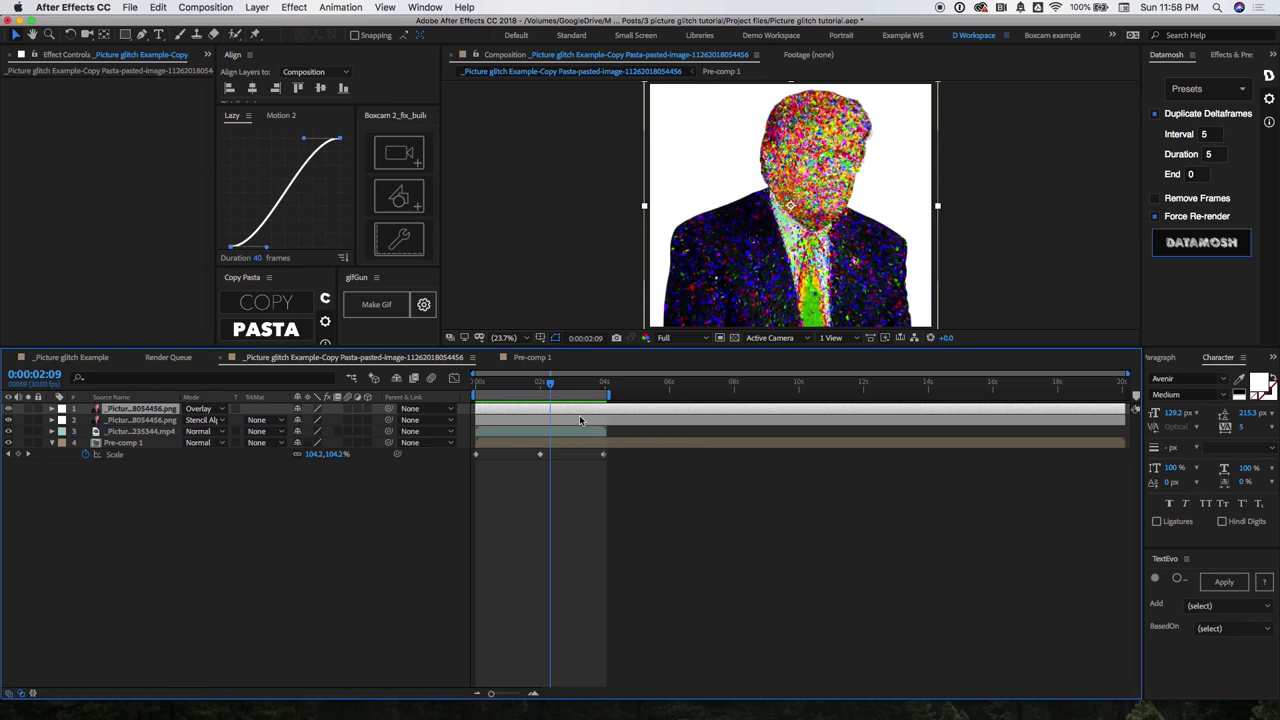
click(210, 408)
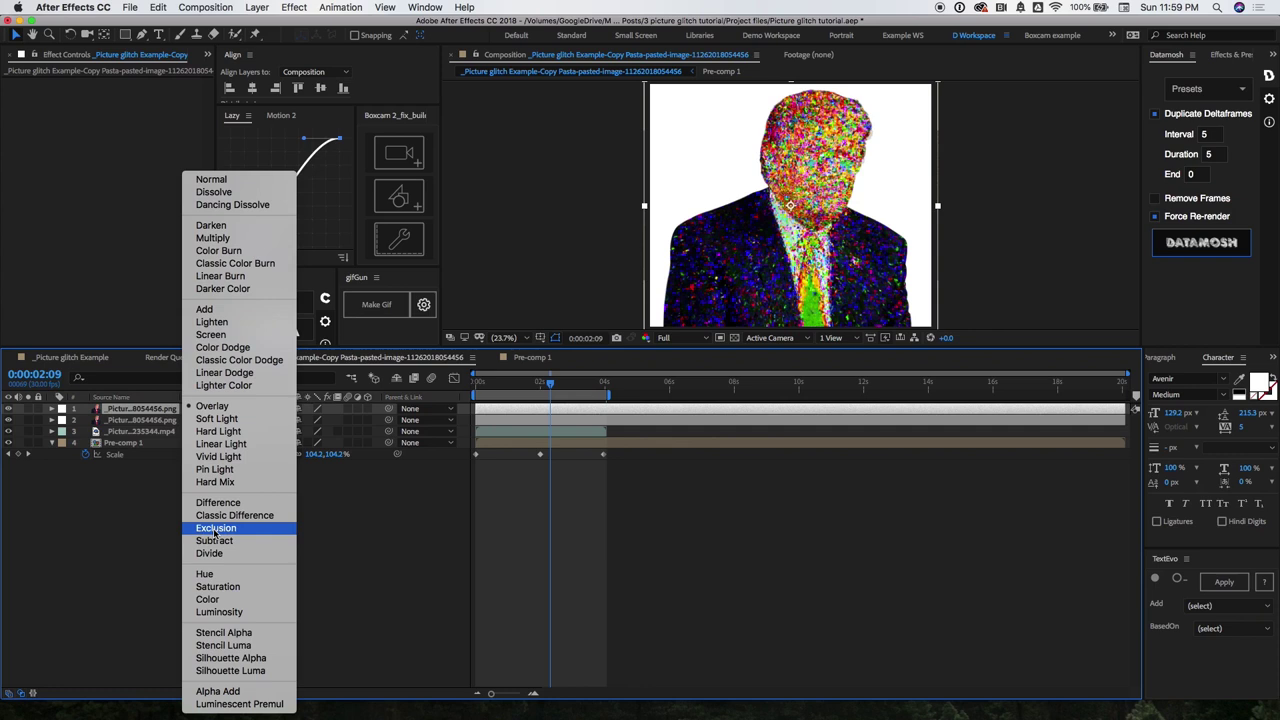
click(232, 434)
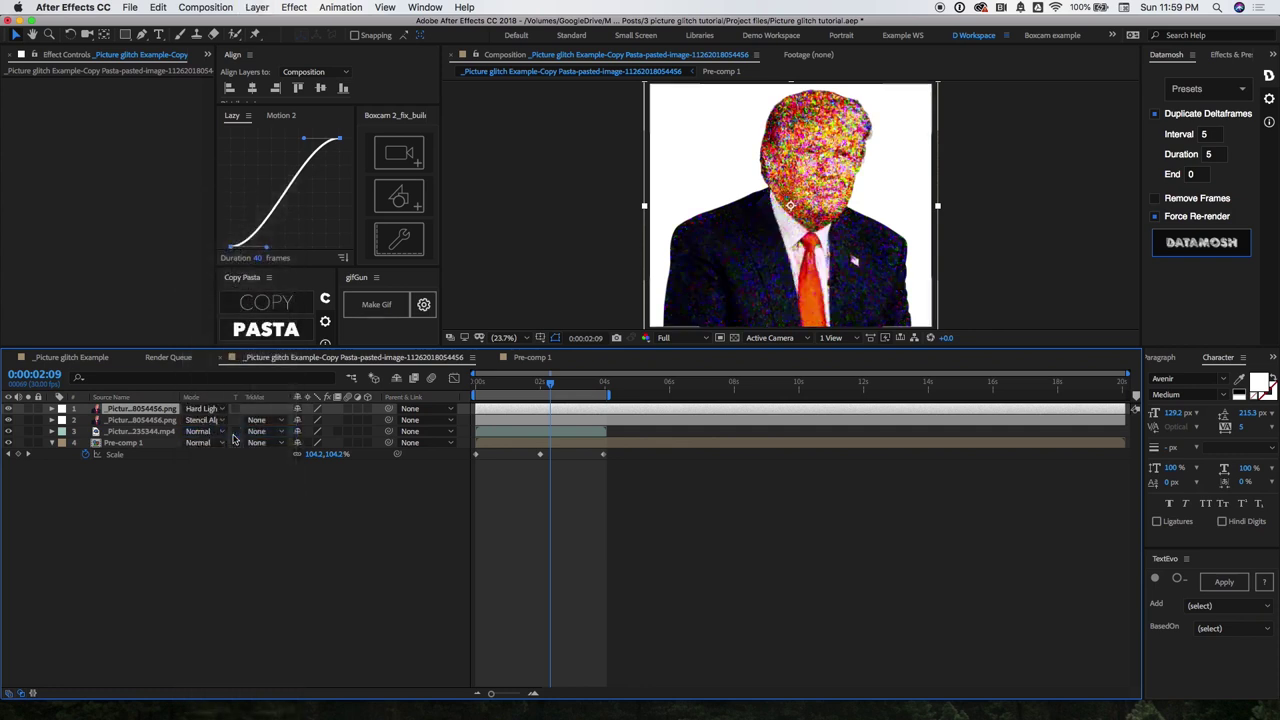
Step: Zoom the viewer to 100% and pan across the glitched face up to the top of the head
key(period)
key(period)
key(period)
key(period)
key(period)
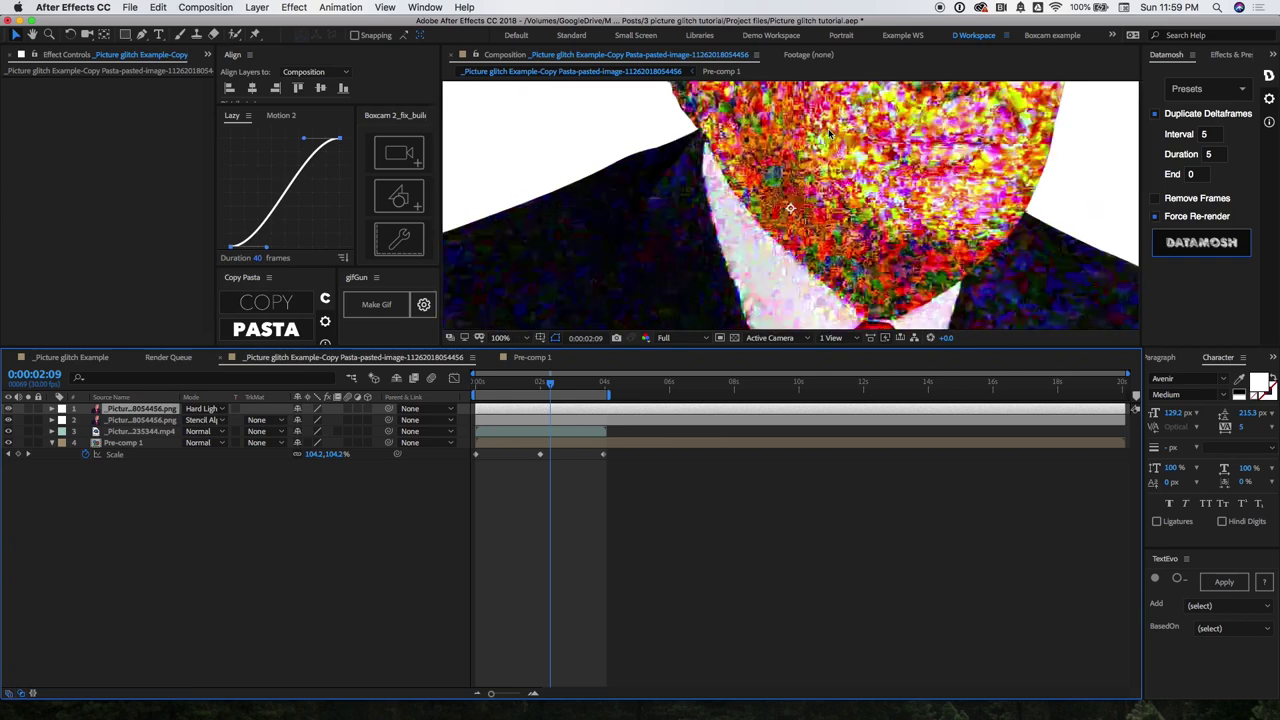
drag(816, 173, 676, 178)
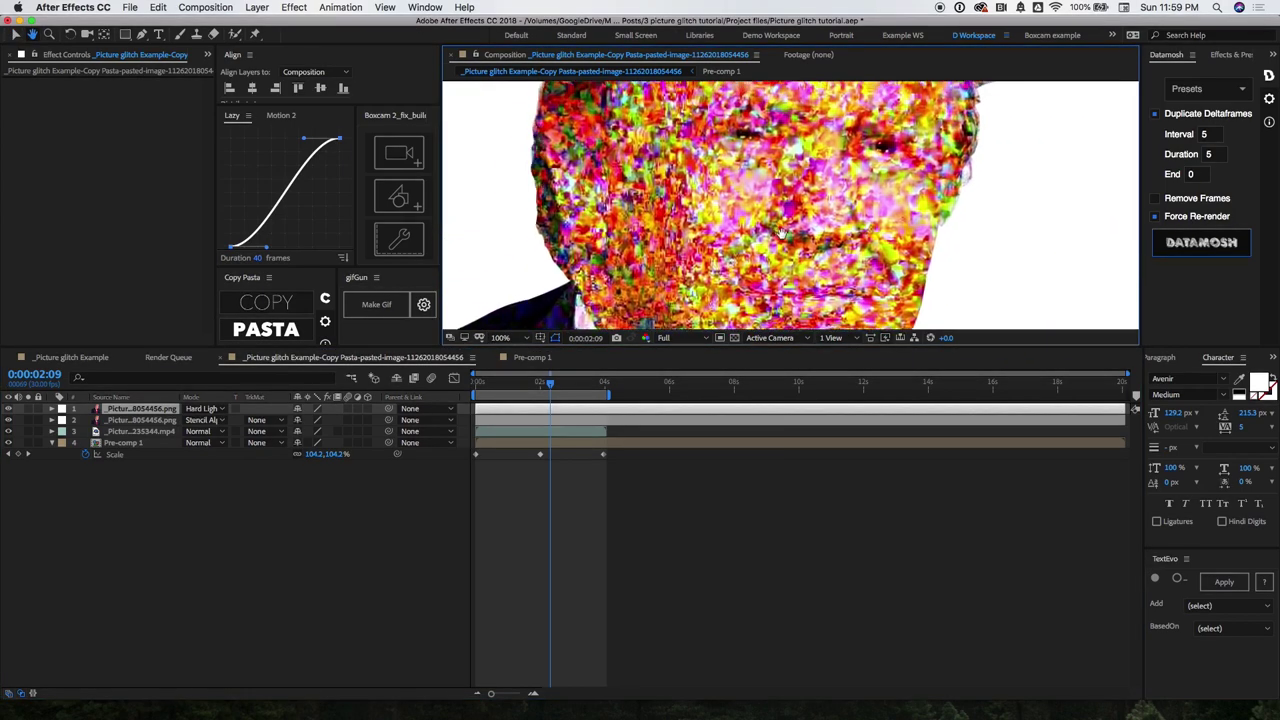
key(v)
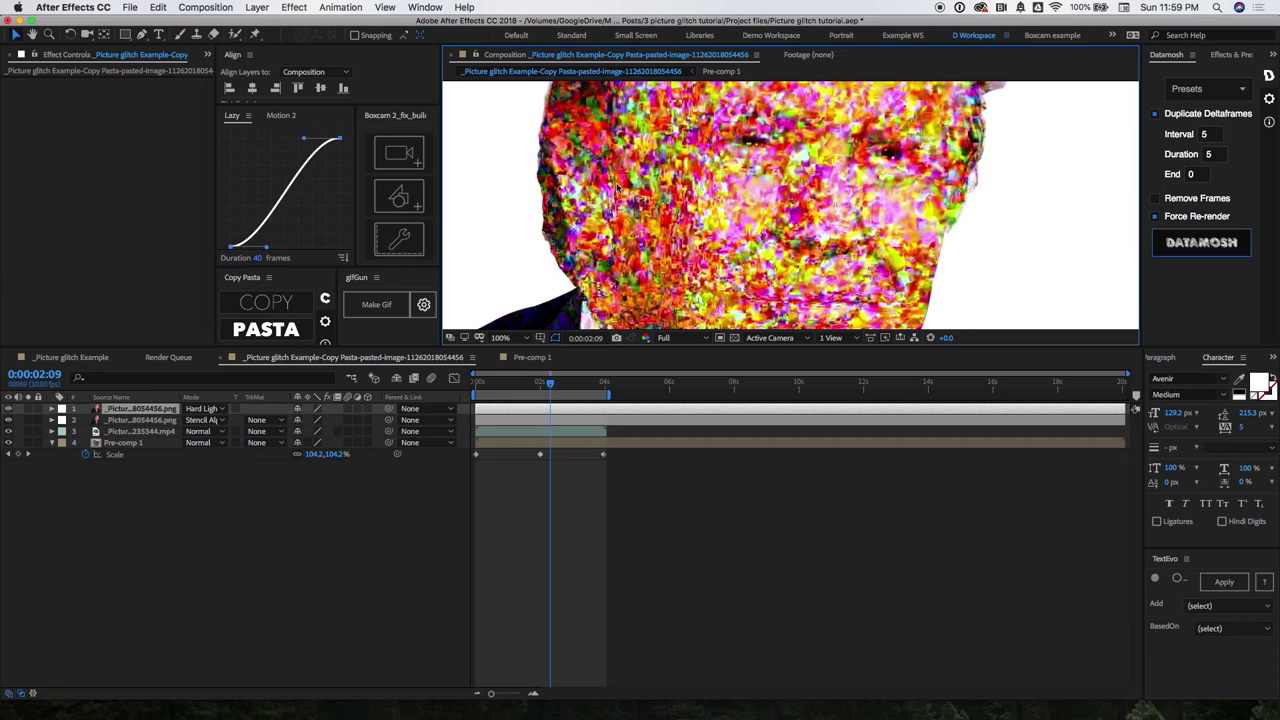
drag(617, 188, 703, 143)
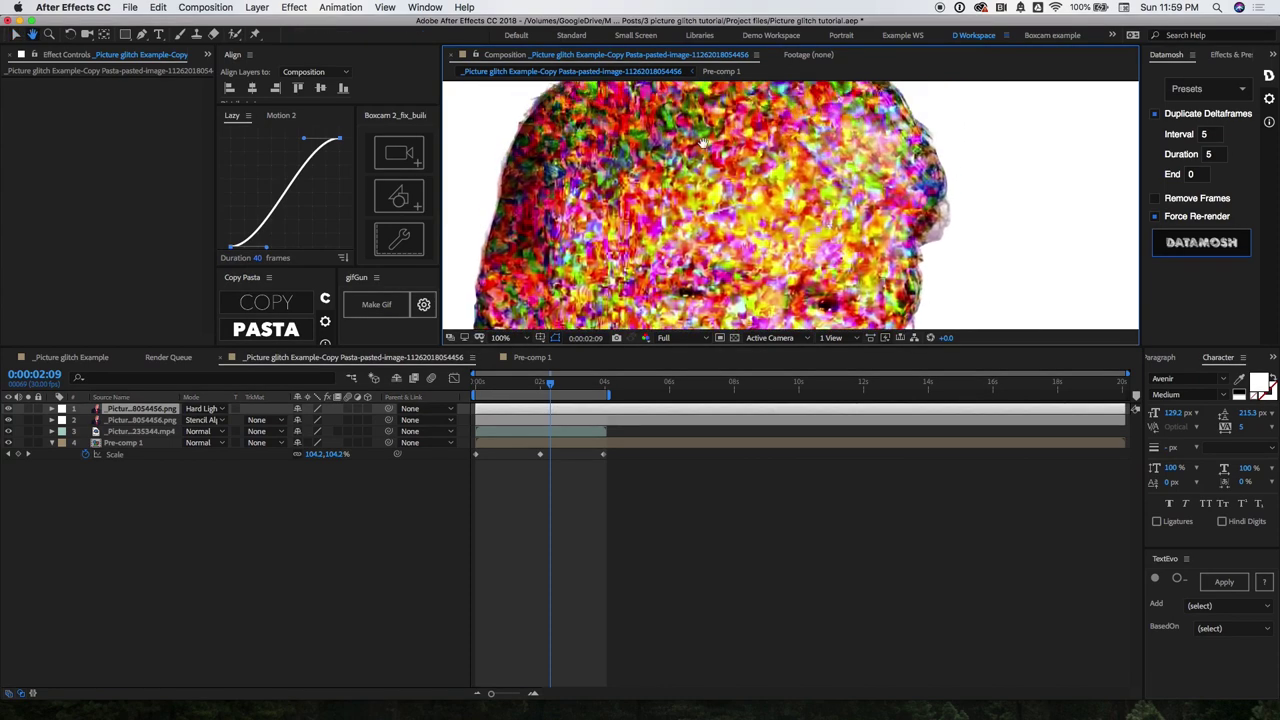
key(v)
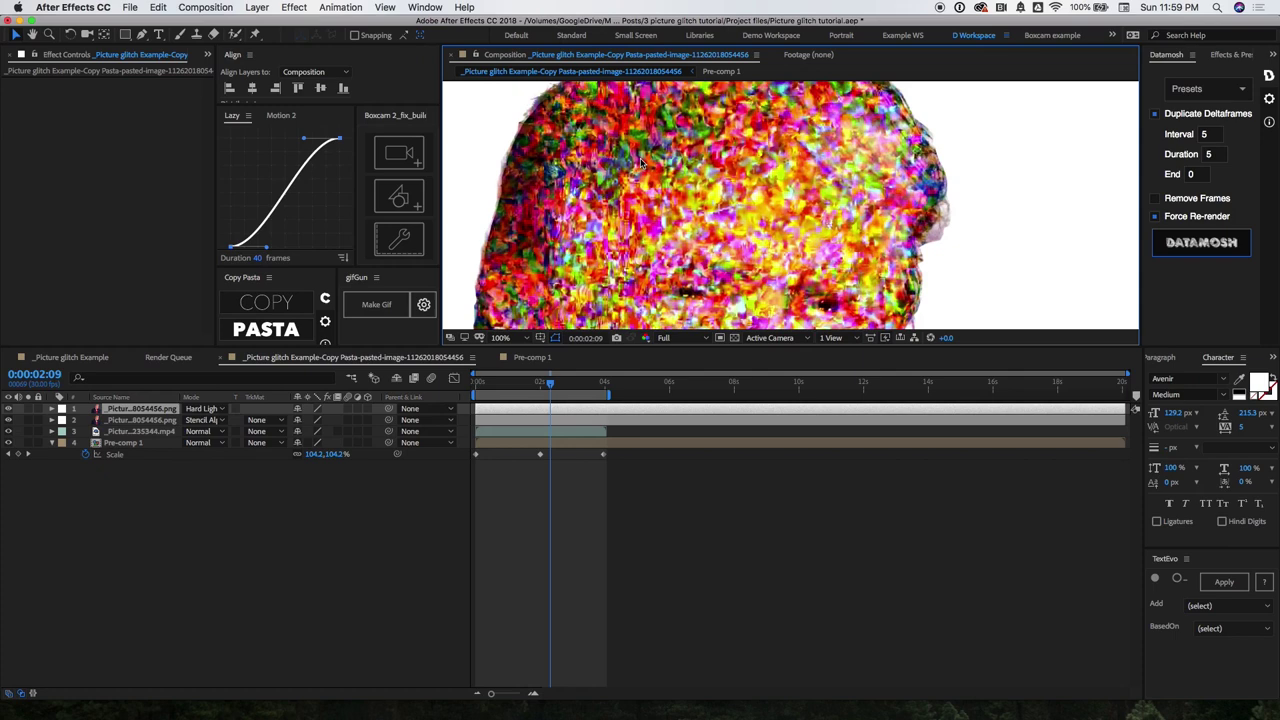